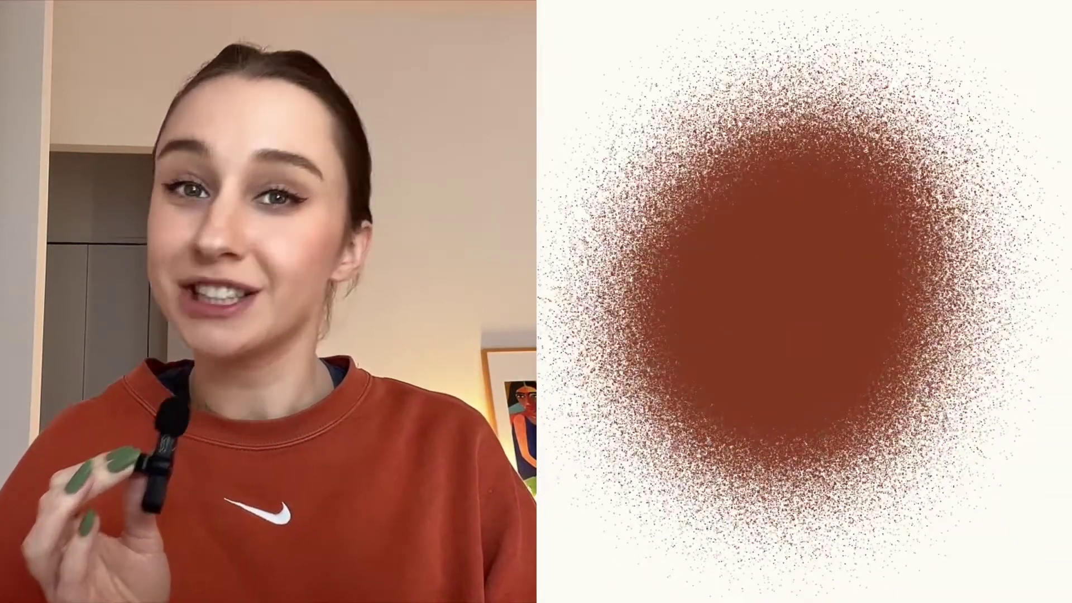
mouse_move(574, 342)
mouse_down()
mouse_move(641, 244)
mouse_move(567, 519)
mouse_move(810, 442)
mouse_move(958, 424)
mouse_move(1014, 463)
mouse_up()
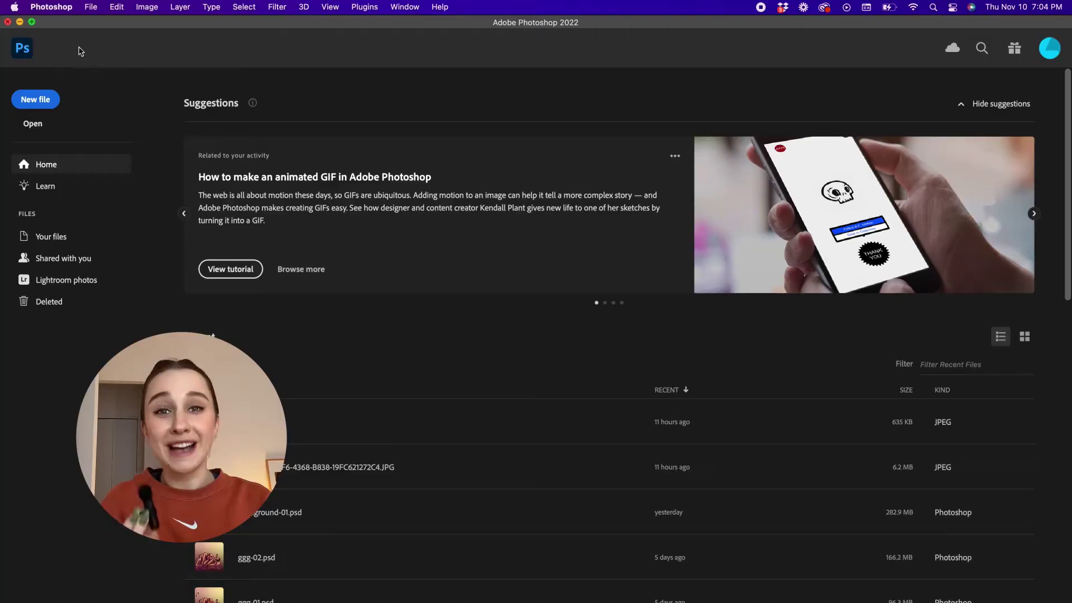
- Create a new 2000 x 2000 px document with a resolution of 72 pixels/inch
click(91, 8)
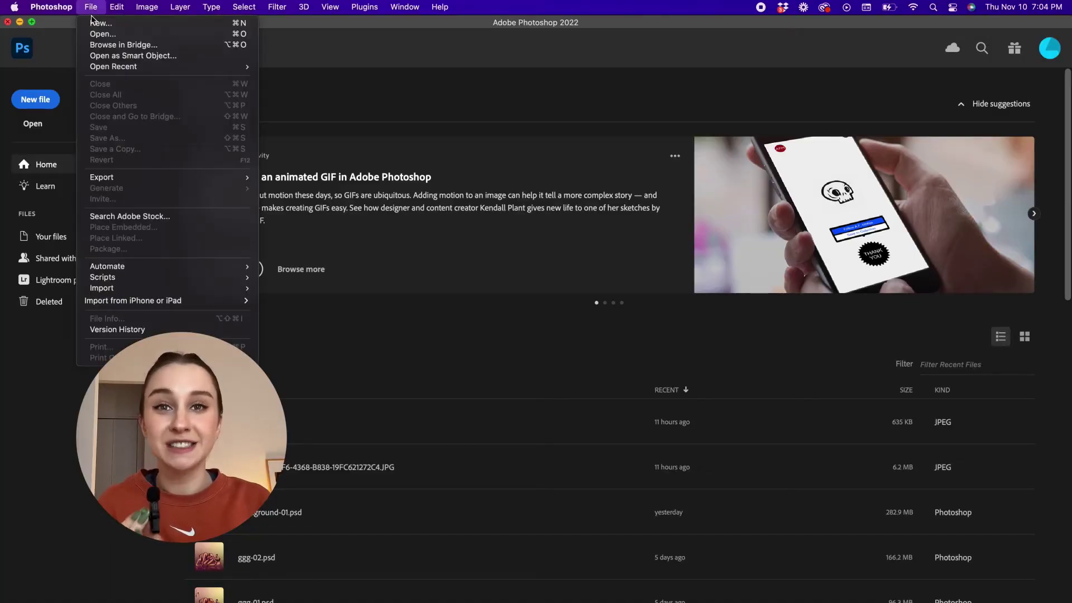
click(97, 23)
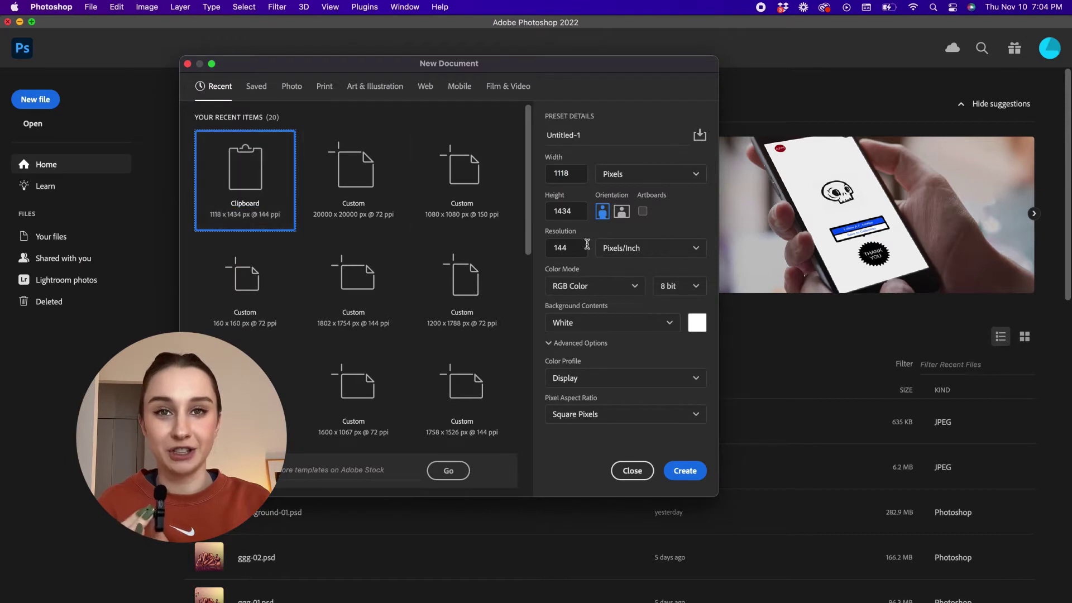
double_click(577, 172)
text(2000)
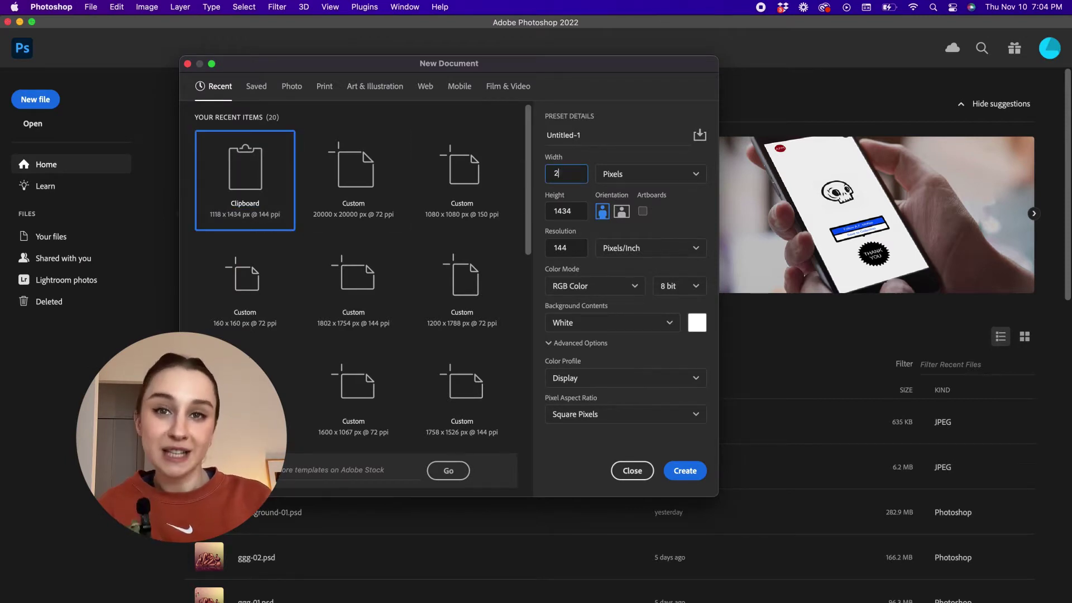
double_click(579, 214)
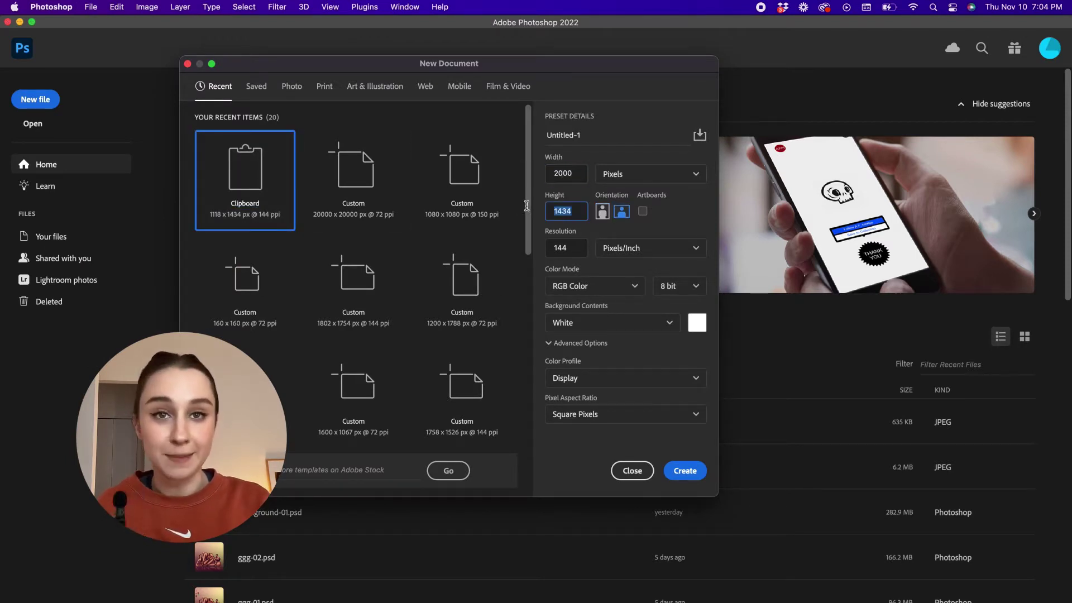
text(2000)
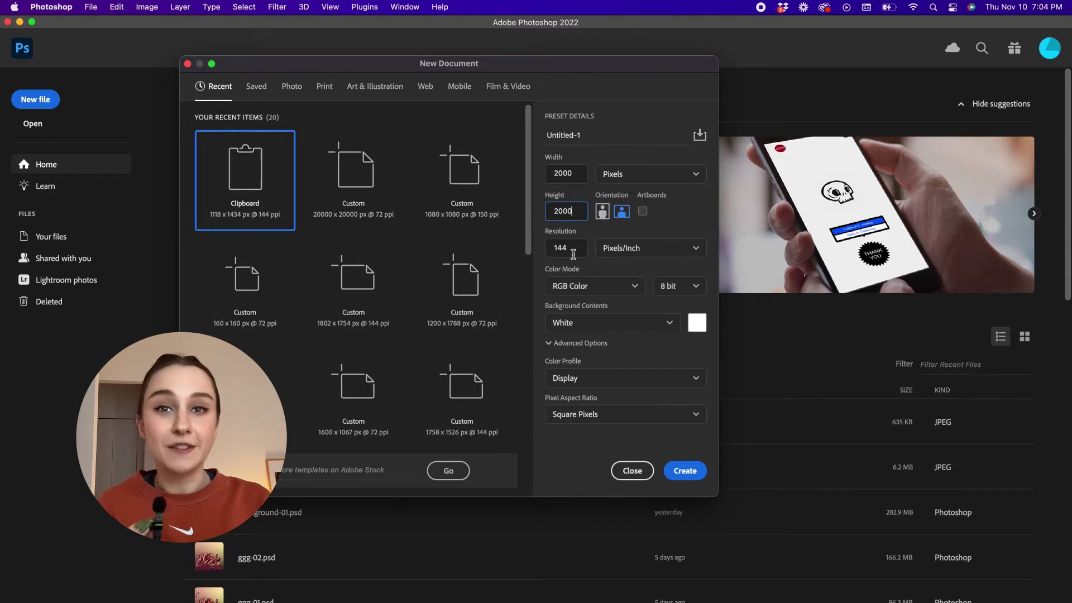
key(Tab)
text(72)
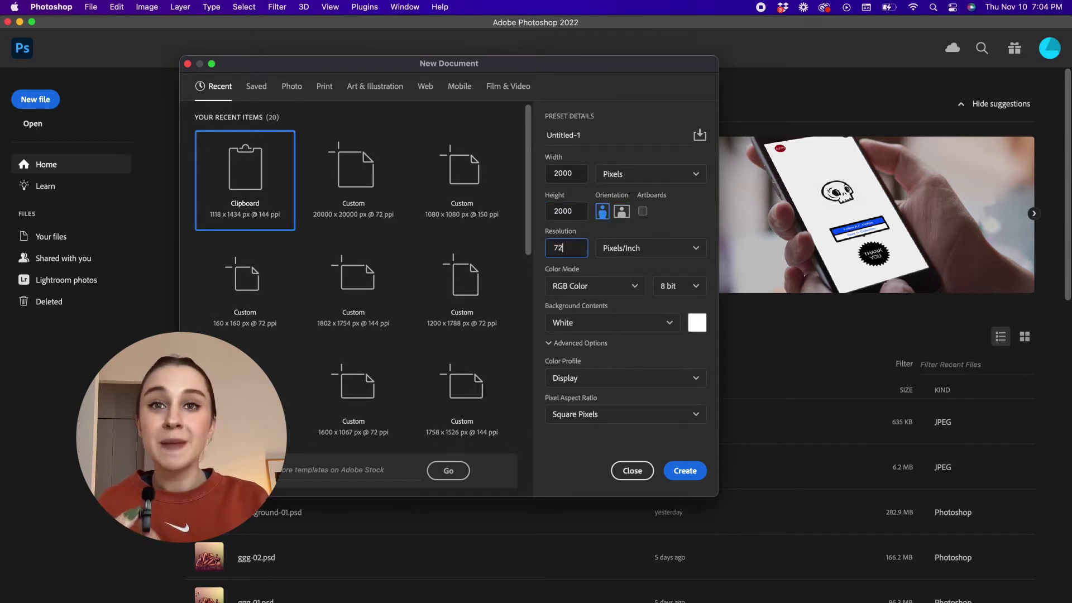
click(687, 470)
- Add a new layer above the background and set the foreground color to pinkish red (#ff4c61)
click(964, 595)
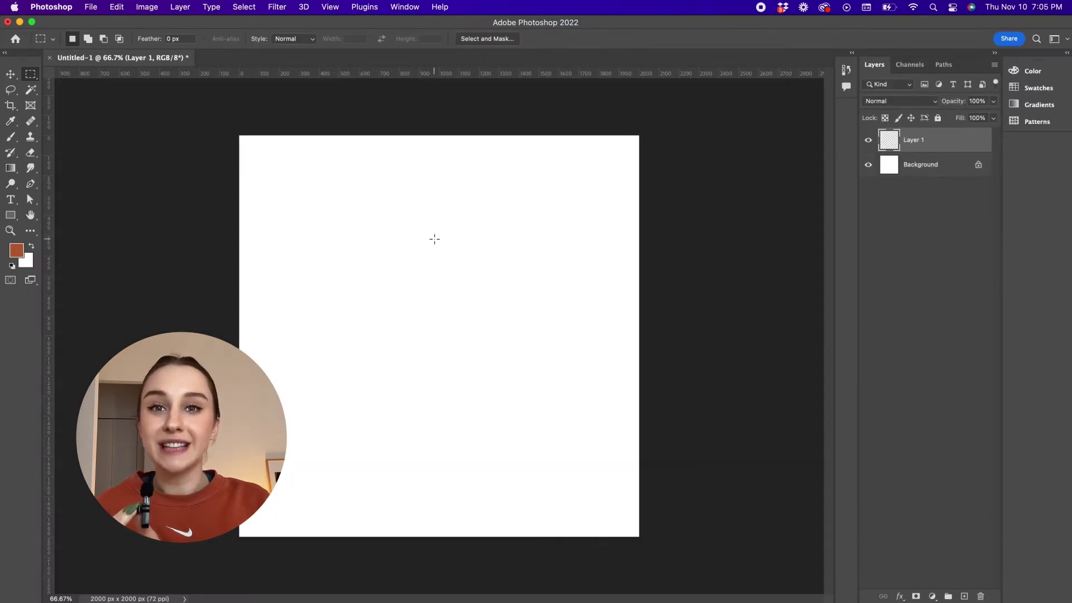
click(16, 250)
click(925, 216)
drag(910, 214, 865, 199)
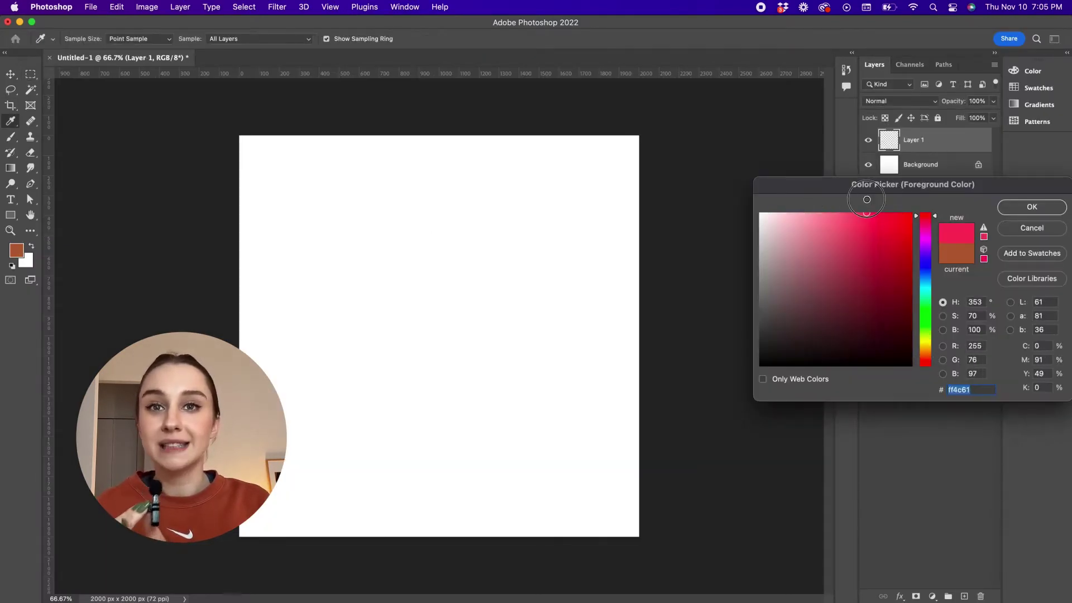
click(1030, 206)
- Draw a circular elliptical marquee selection about 1977 px across, centered and nearly filling the canvas
click(33, 73)
right_click(32, 74)
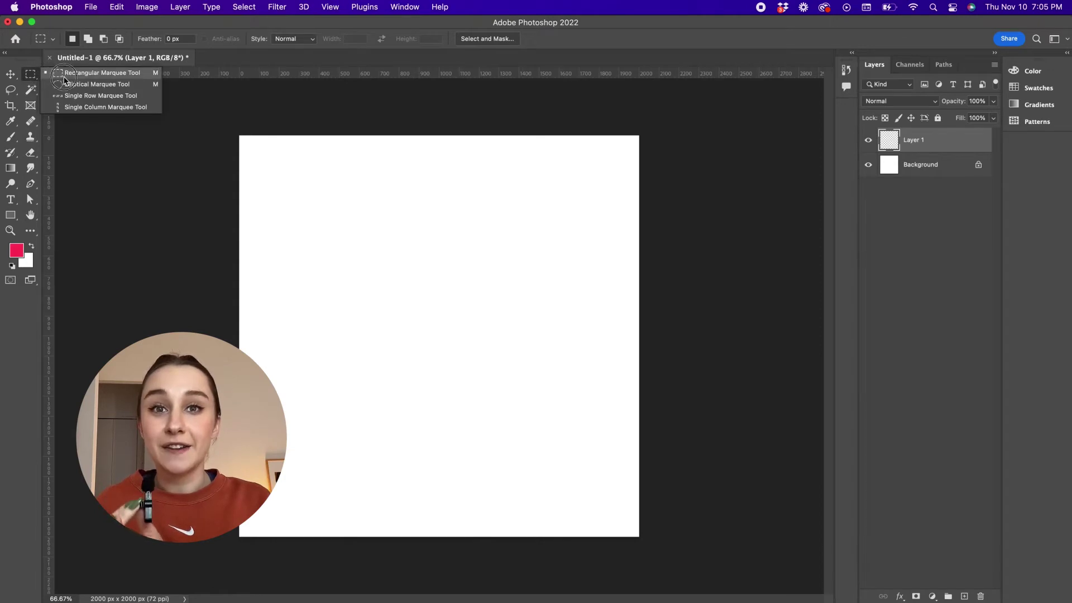
click(83, 84)
drag(259, 518, 746, 139)
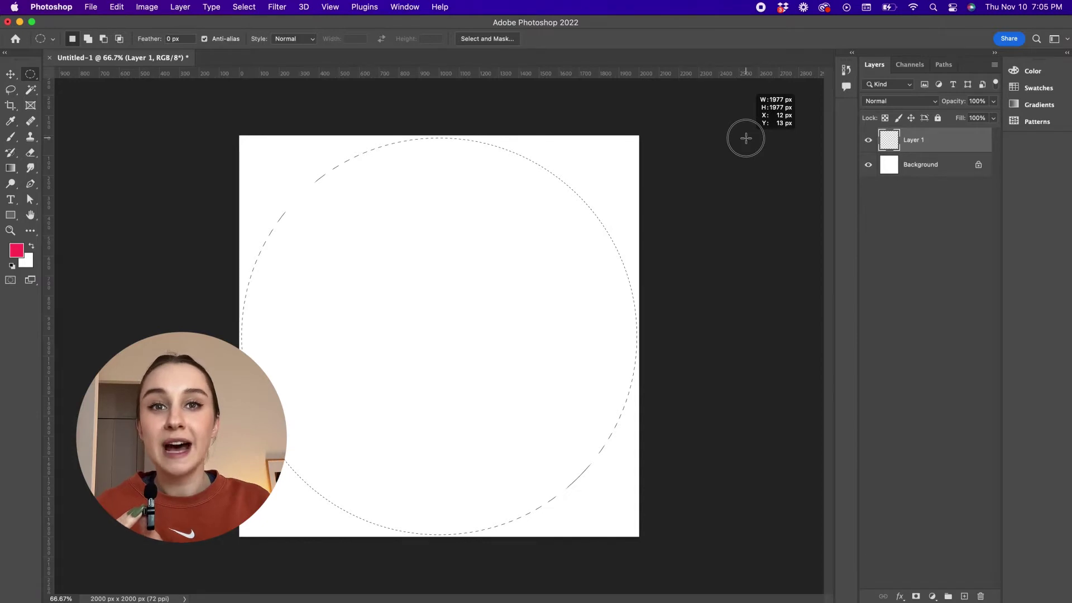
drag(746, 138, 746, 139)
- Stroke the circular selection 5 px wide on the inside in the pinkish red, and deselect it
click(117, 7)
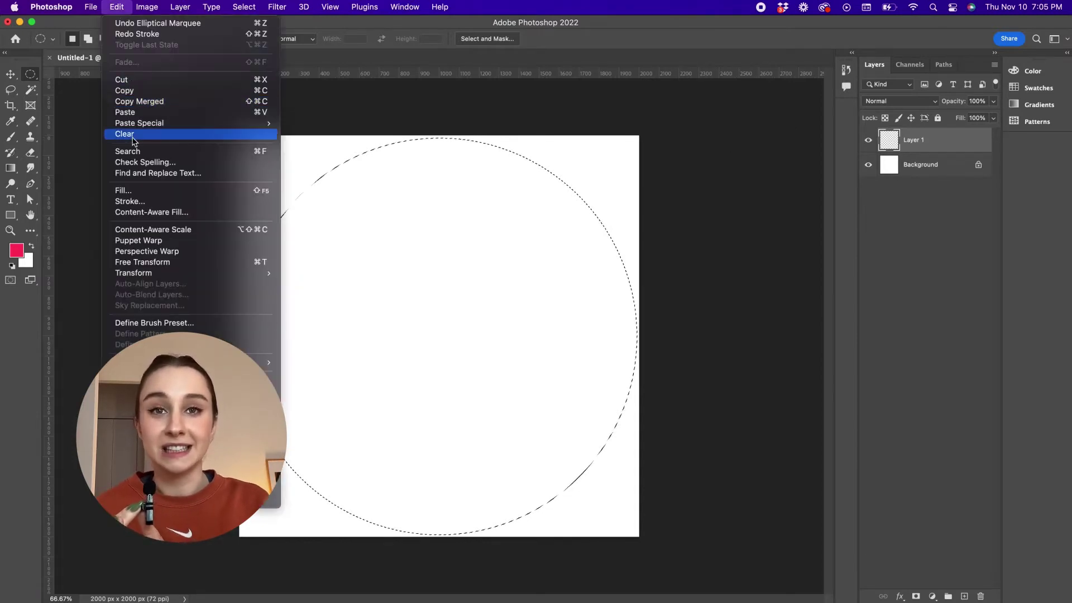
click(129, 201)
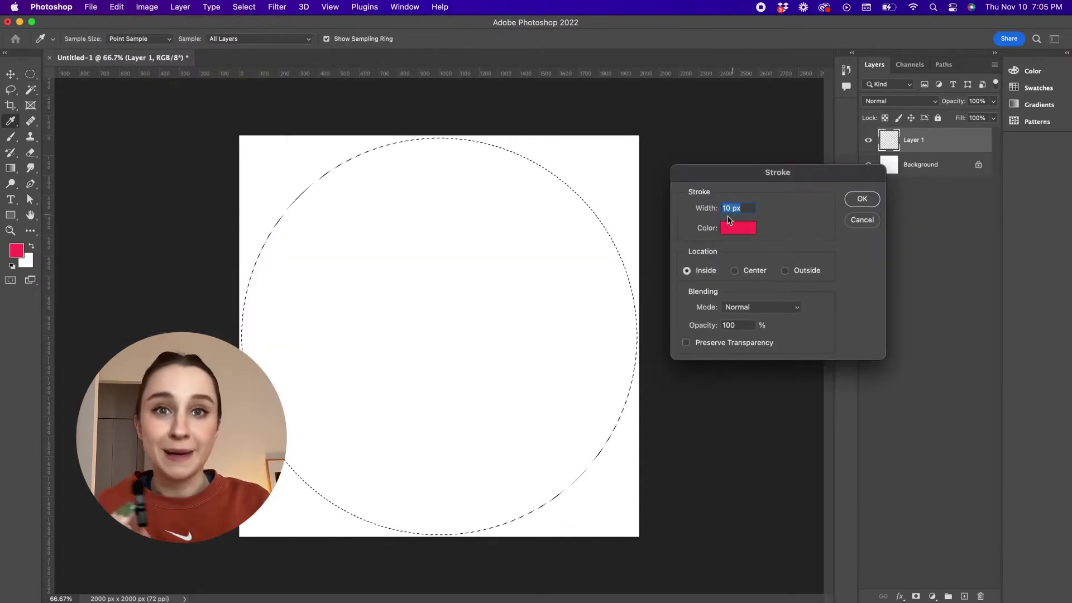
text(5)
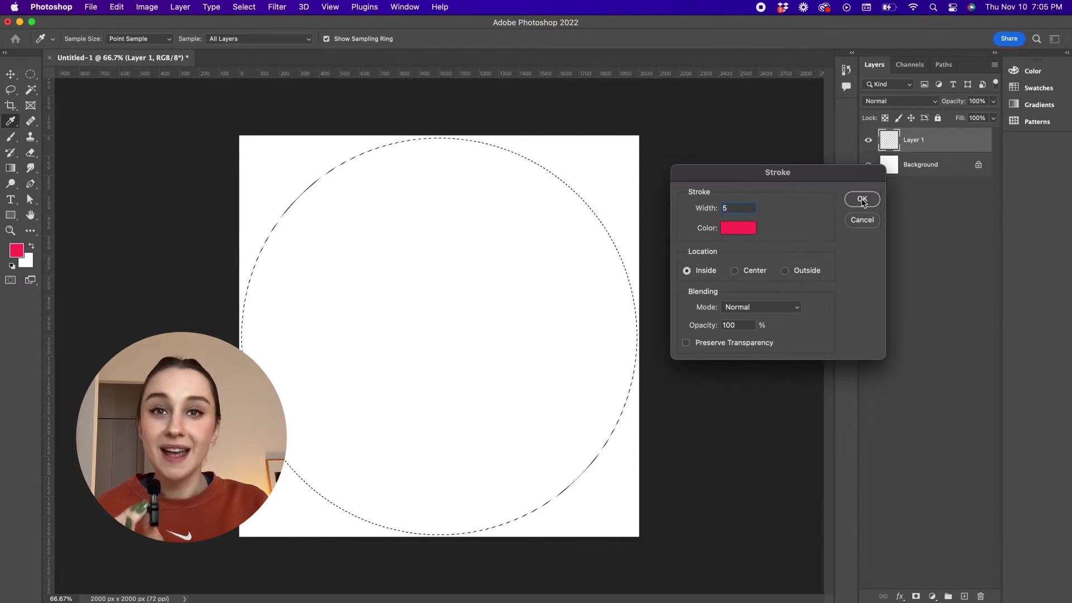
click(862, 199)
key(super+d)
- Duplicate the circle layer and scale the copy to about half the original's diameter, centered inside the large circle
key(super+j)
key(super+t)
drag(637, 139, 541, 234)
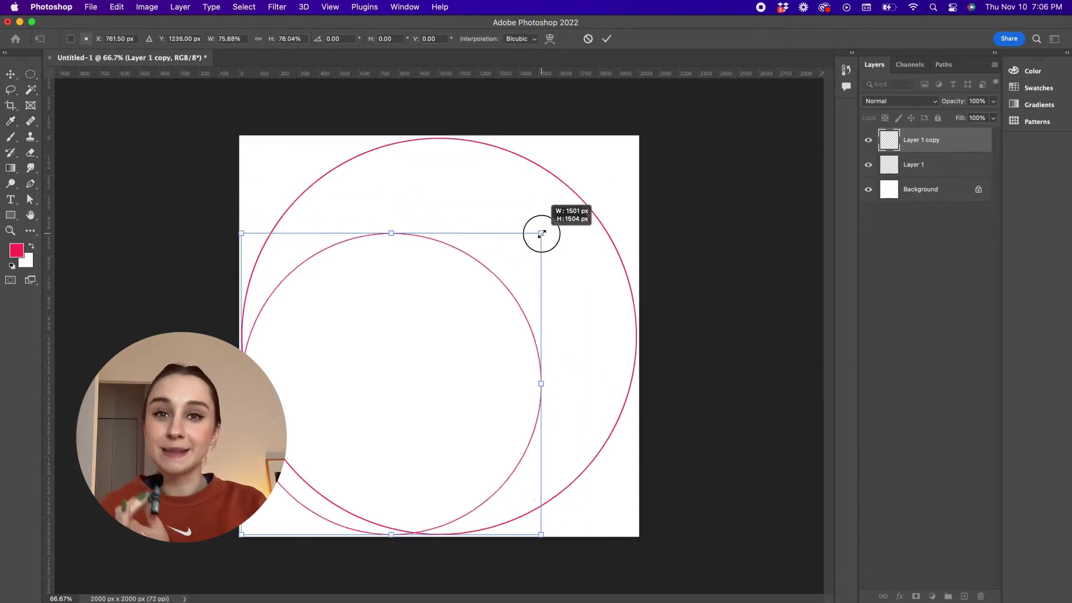
drag(409, 405, 457, 357)
drag(290, 485, 340, 434)
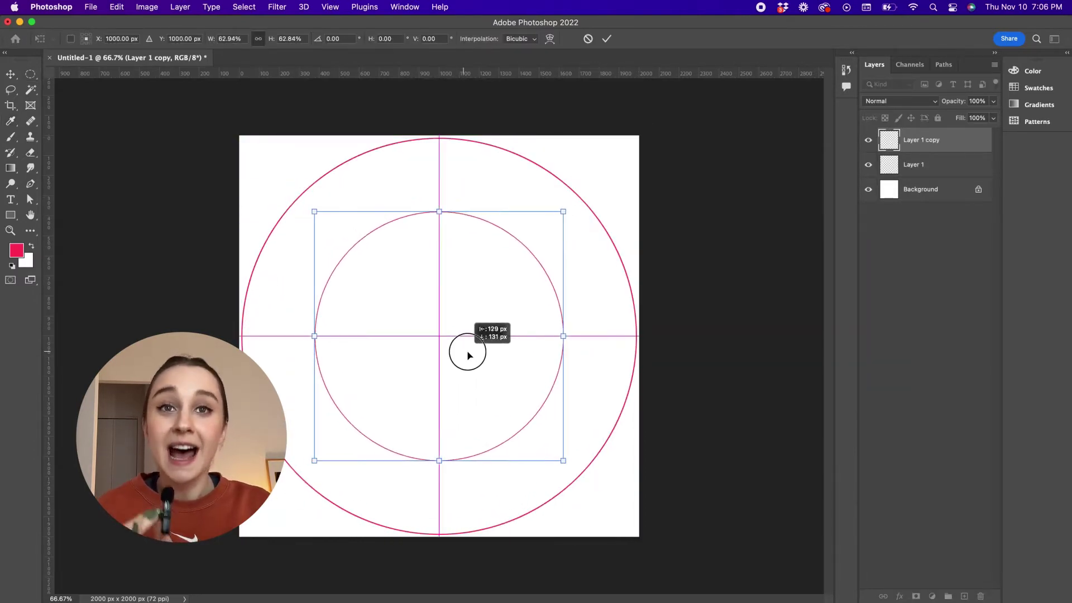
drag(469, 352, 467, 355)
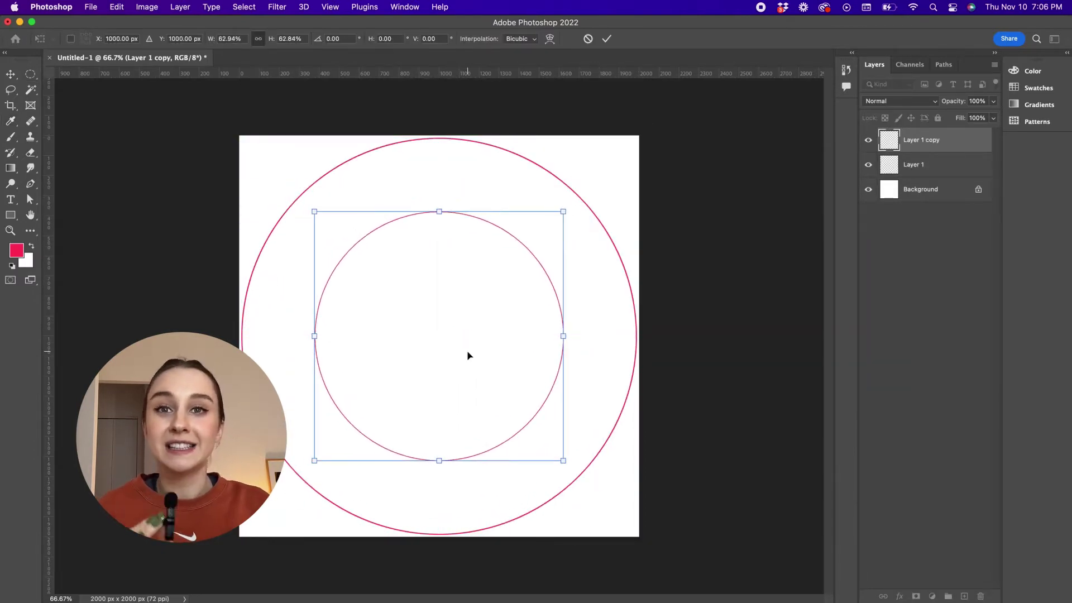
drag(566, 211, 514, 280)
key(Return)
- Add a new layer on top for painting with the Brush tool and set the foreground color to black (#000000)
key(i)
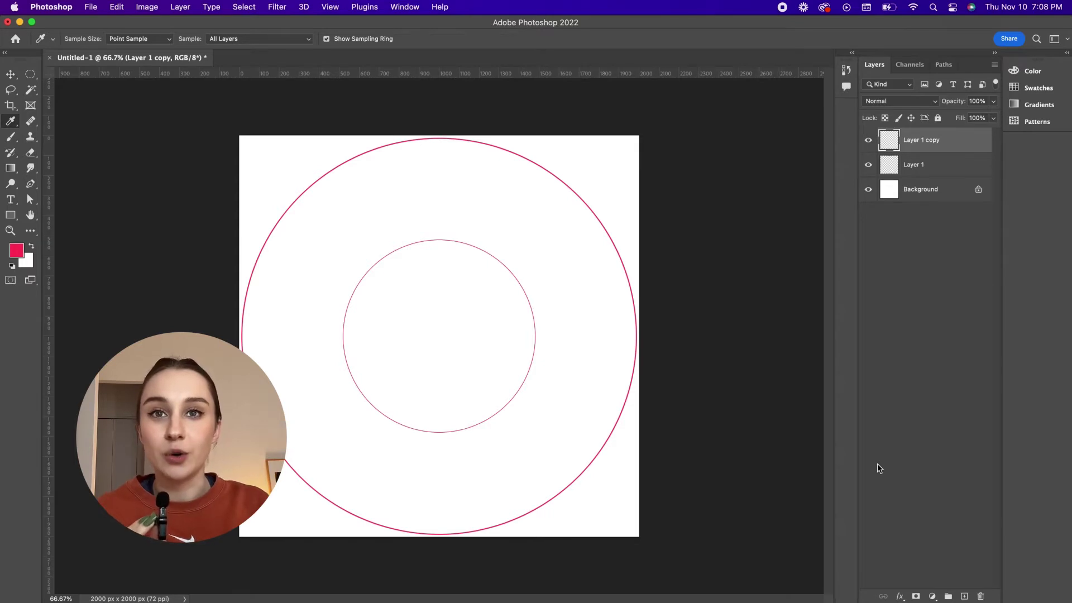
key(b)
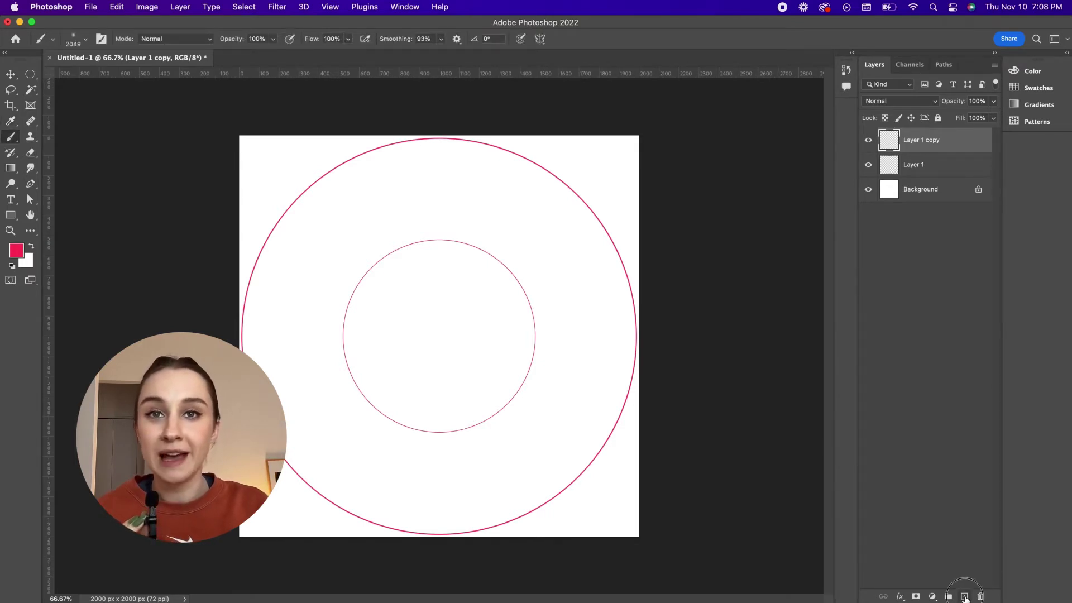
click(964, 596)
click(16, 250)
click(754, 364)
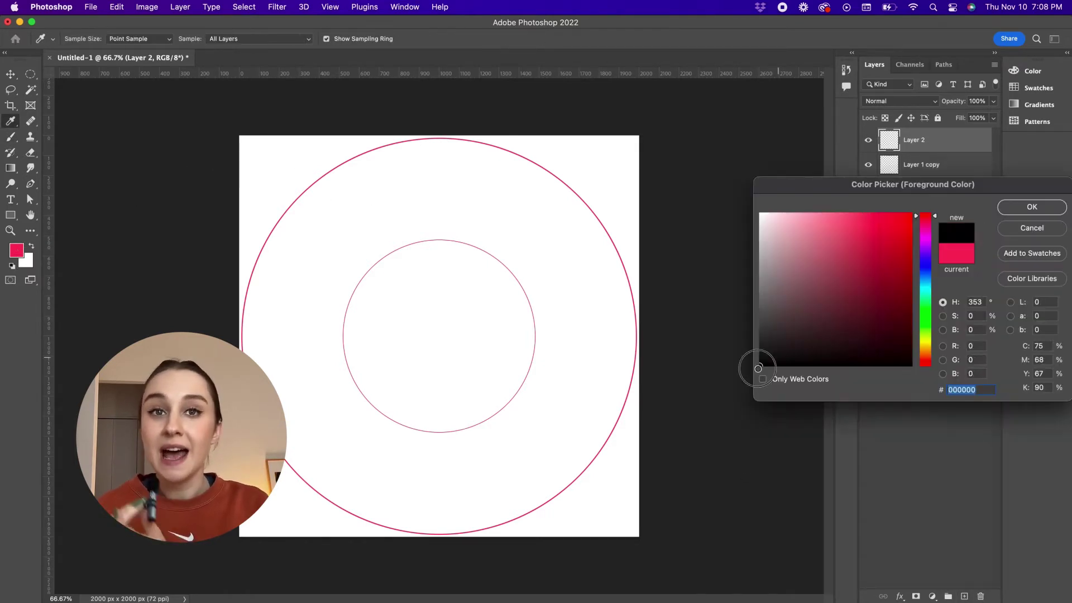
click(1025, 207)
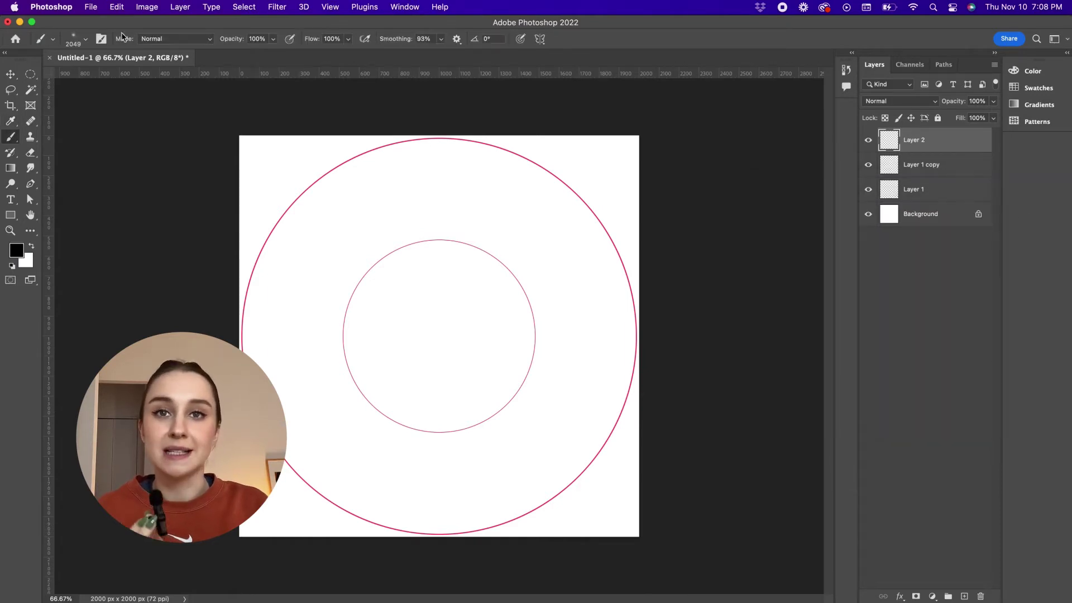
- Choose the Hard Round Pressure Size brush and shrink its tip to a small dot
click(86, 38)
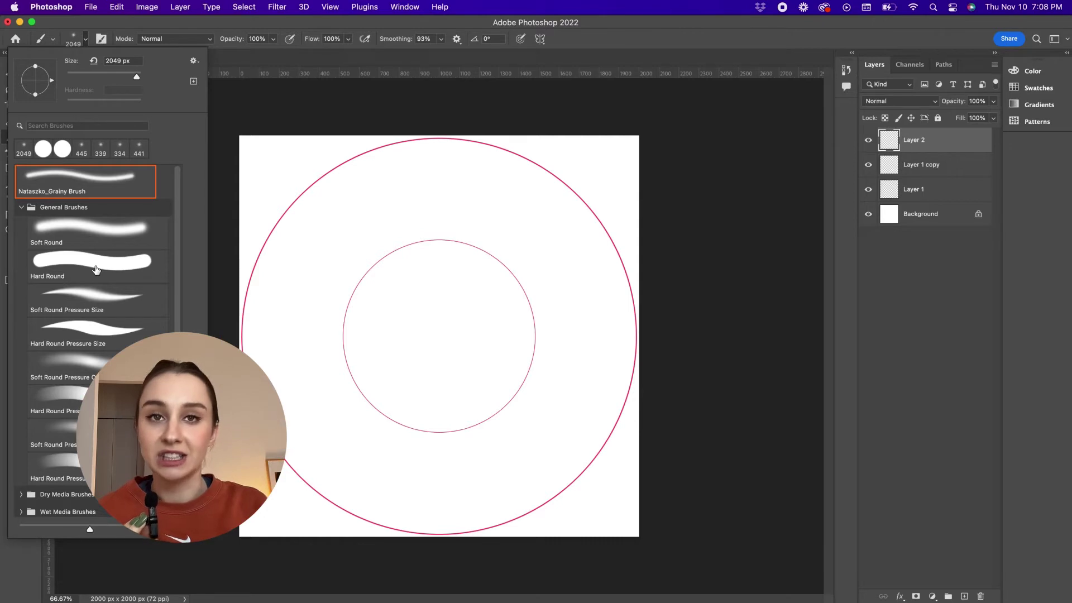
click(83, 331)
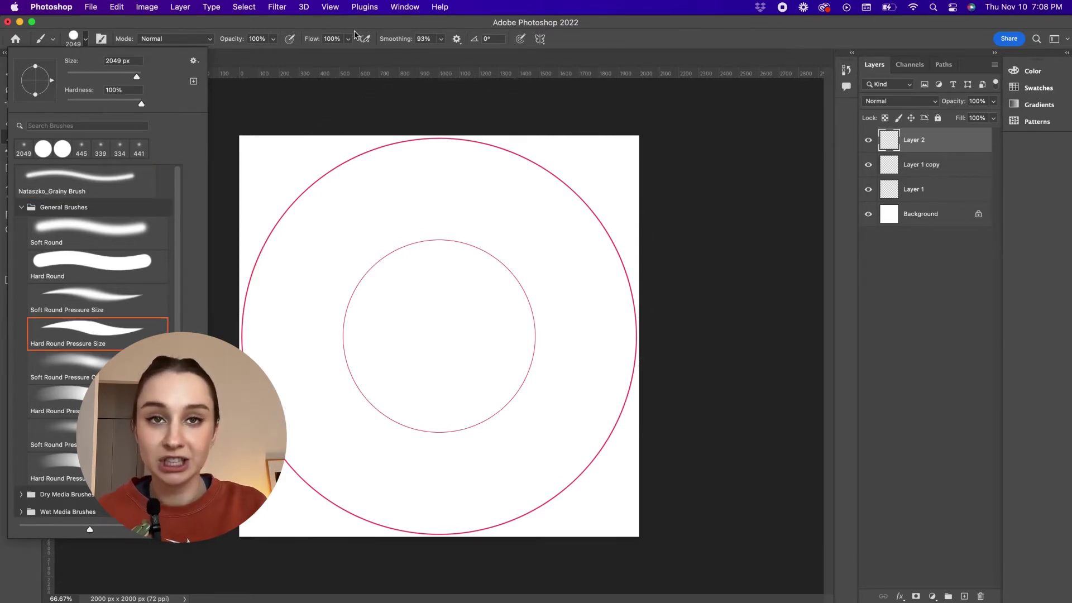
click(278, 59)
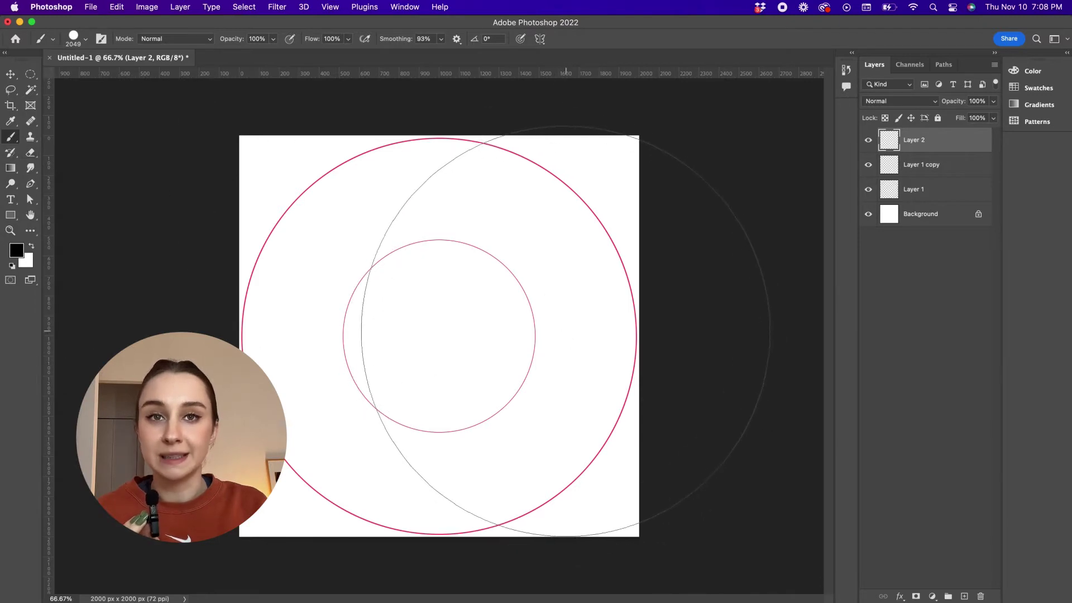
drag(565, 331, 201, 328)
drag(545, 294, 480, 297)
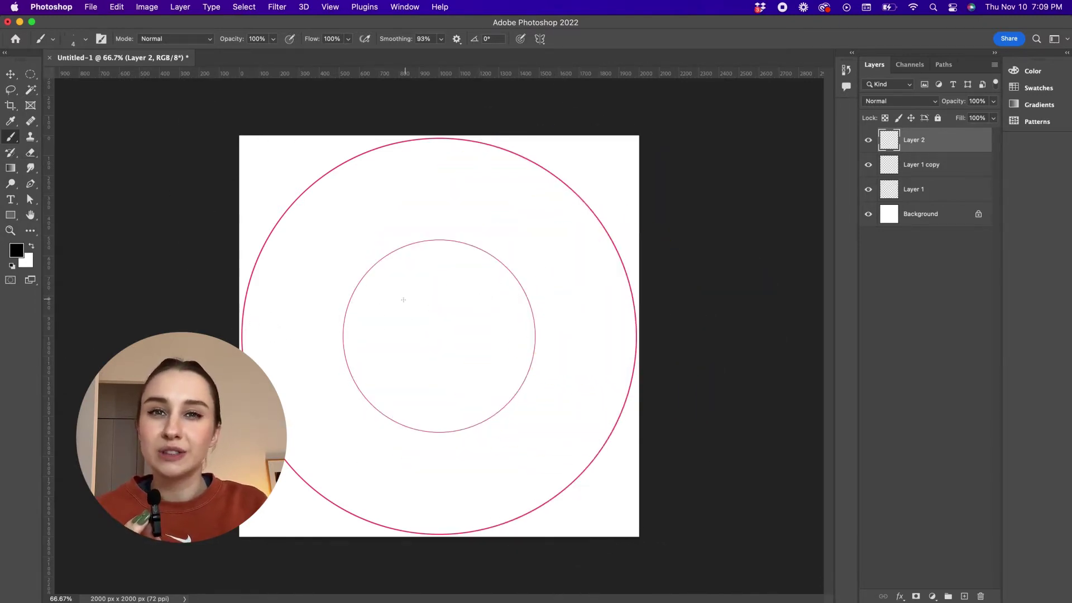
- Scatter black dots loosely across the inner circle with the brush at 16 px
click(389, 334)
click(421, 373)
click(458, 317)
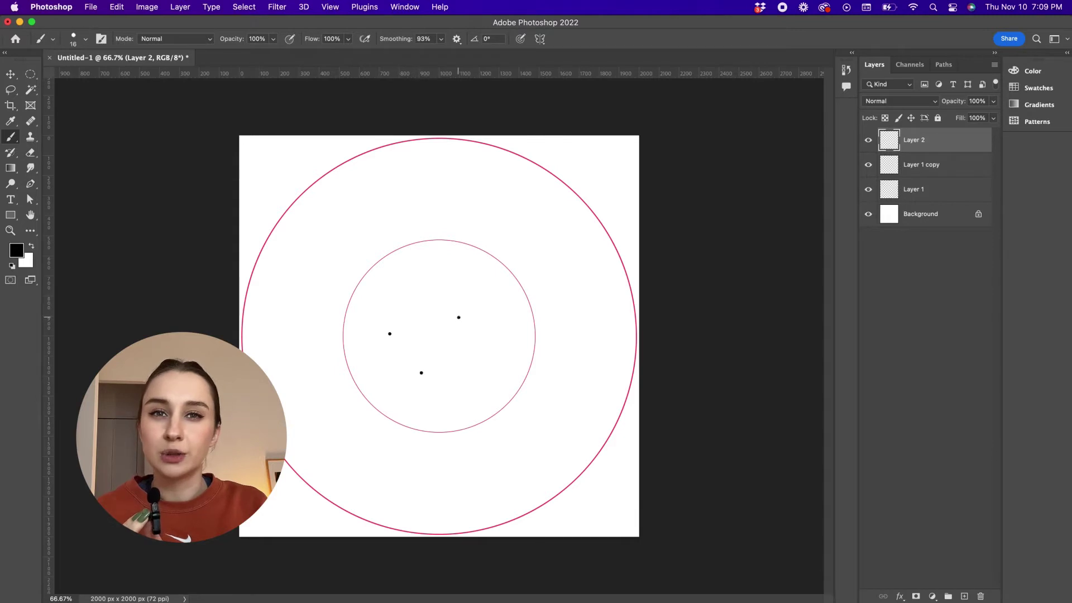
click(476, 347)
click(473, 376)
click(382, 370)
click(420, 342)
click(416, 284)
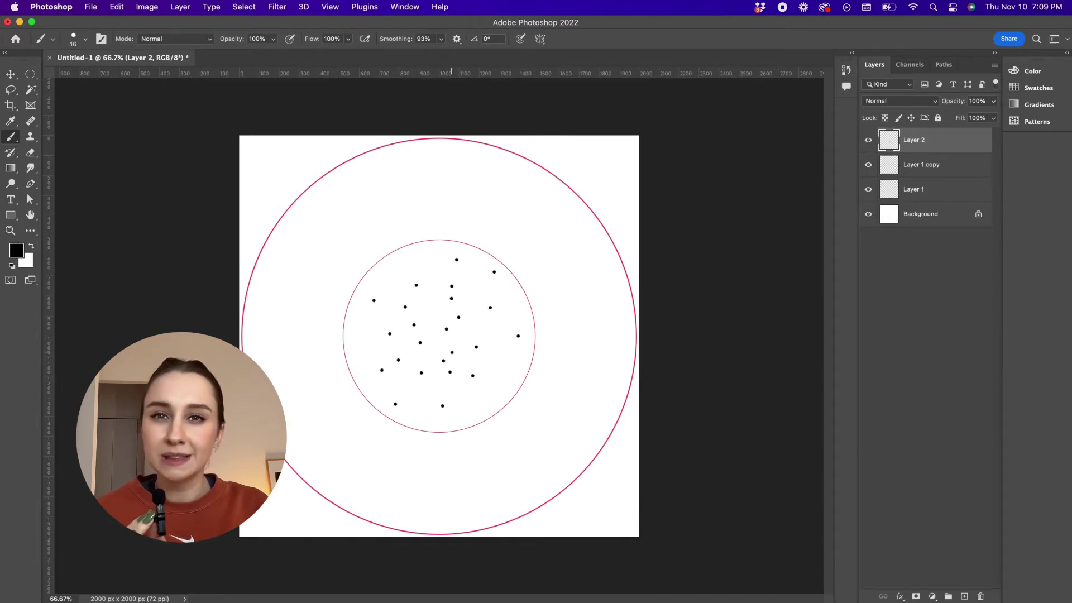
- Reduce the brush to 10 px and fill the gaps in the inner circle with smaller dots, a few spilling past its edge
key(bracketleft)
click(369, 326)
click(365, 353)
click(388, 357)
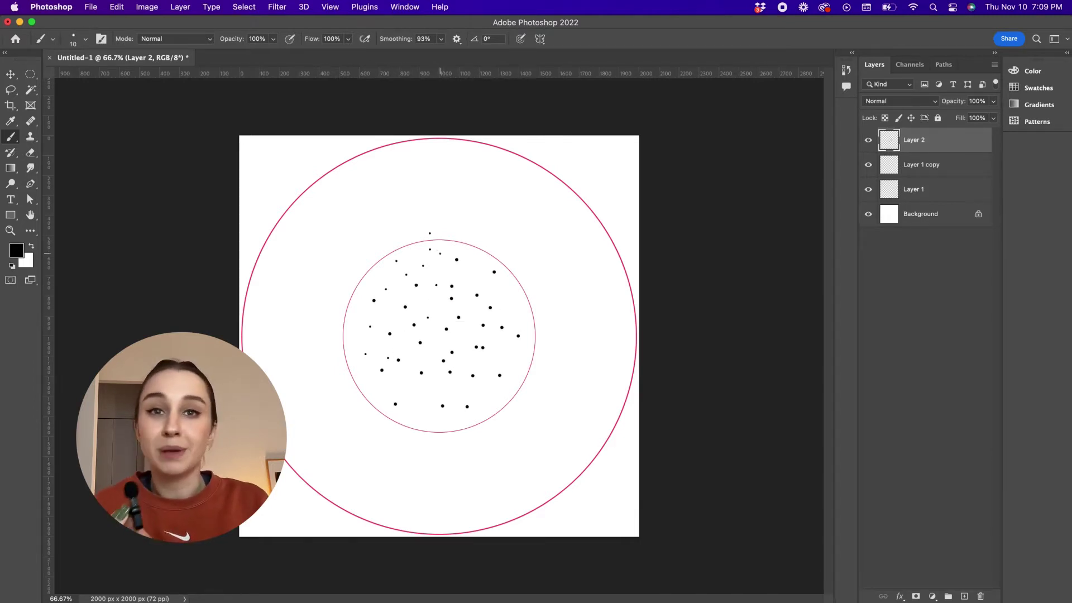
click(458, 326)
click(459, 348)
click(429, 350)
click(428, 369)
click(411, 391)
click(444, 396)
click(477, 389)
click(498, 401)
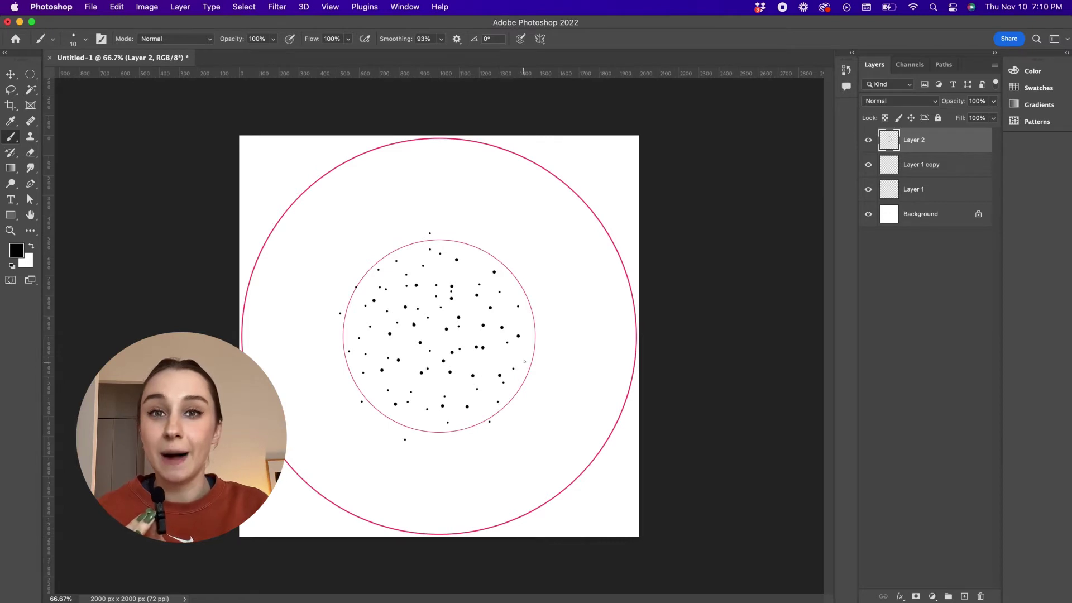
click(466, 341)
click(435, 347)
click(430, 330)
click(428, 335)
click(420, 332)
click(395, 336)
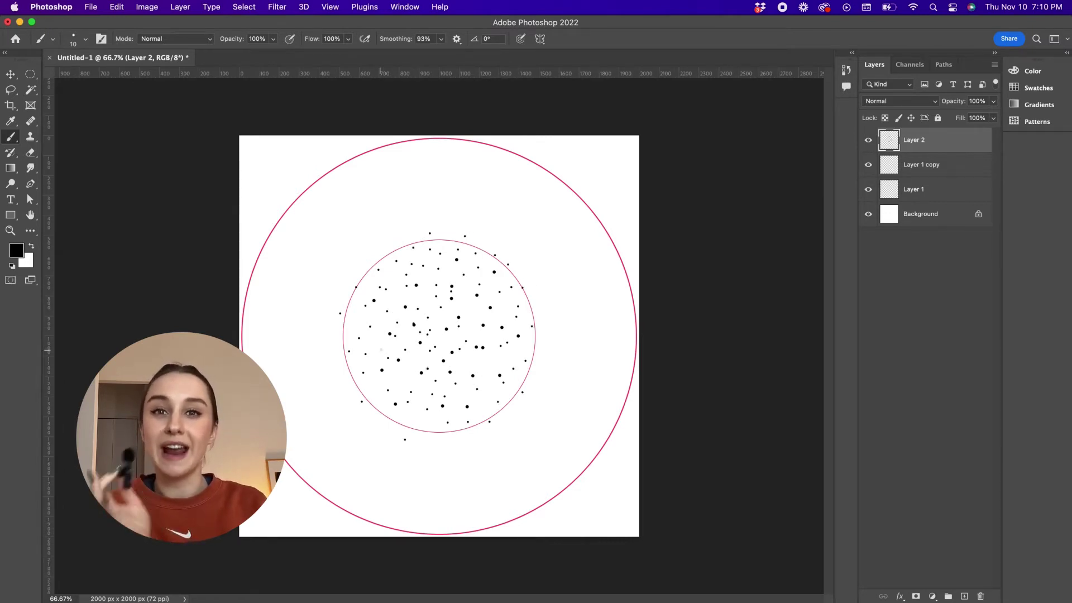
click(384, 341)
click(405, 349)
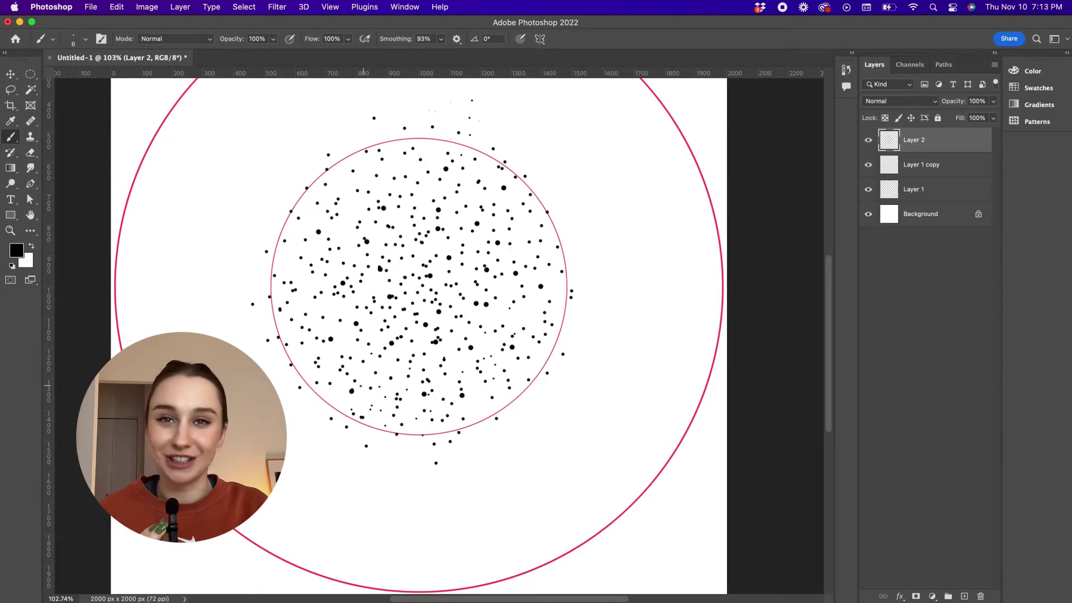
- Add fine 6 px dots along the left and lower-left inside edge of the inner circle
click(325, 385)
click(340, 404)
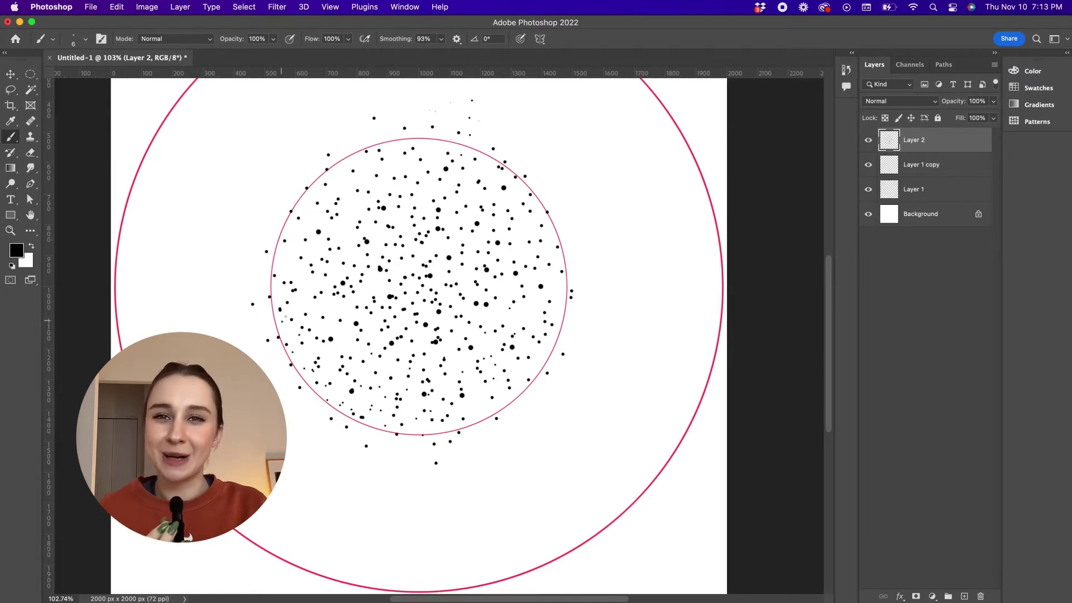
click(299, 297)
click(282, 272)
click(290, 254)
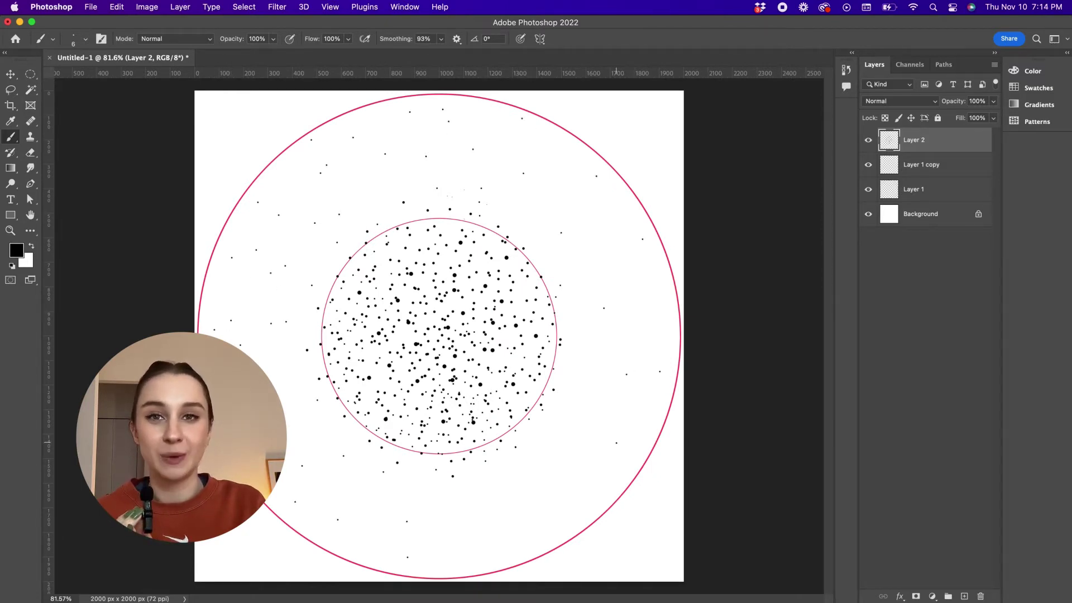
- Scatter sparse 6 px dots all around the outer ring, with a few extra fine dots inside the inner circle
click(448, 500)
click(402, 495)
click(408, 474)
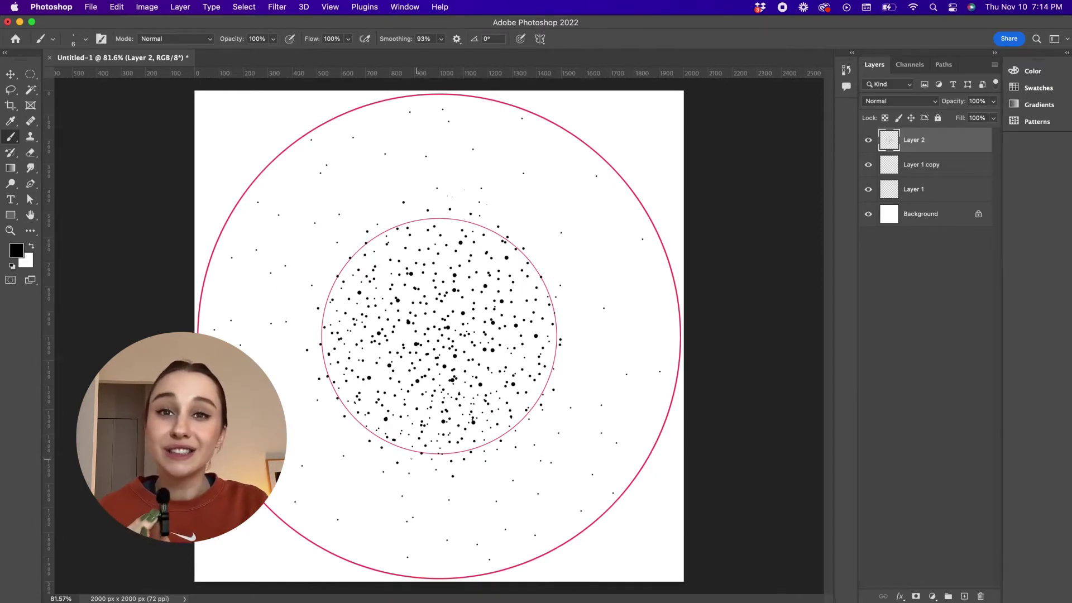
click(279, 309)
click(327, 304)
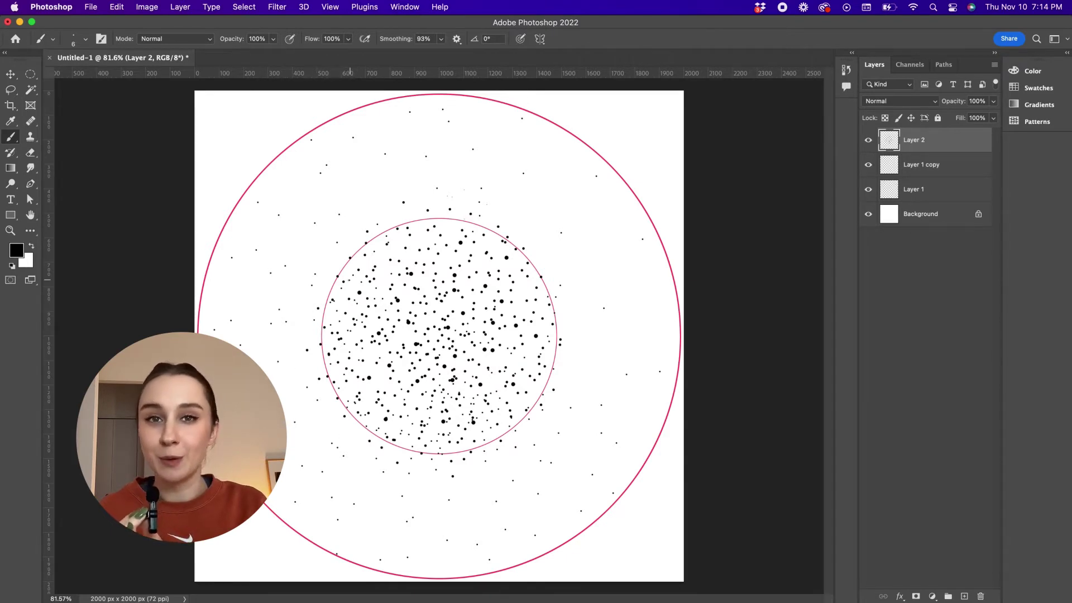
click(350, 275)
click(337, 256)
click(315, 274)
click(303, 254)
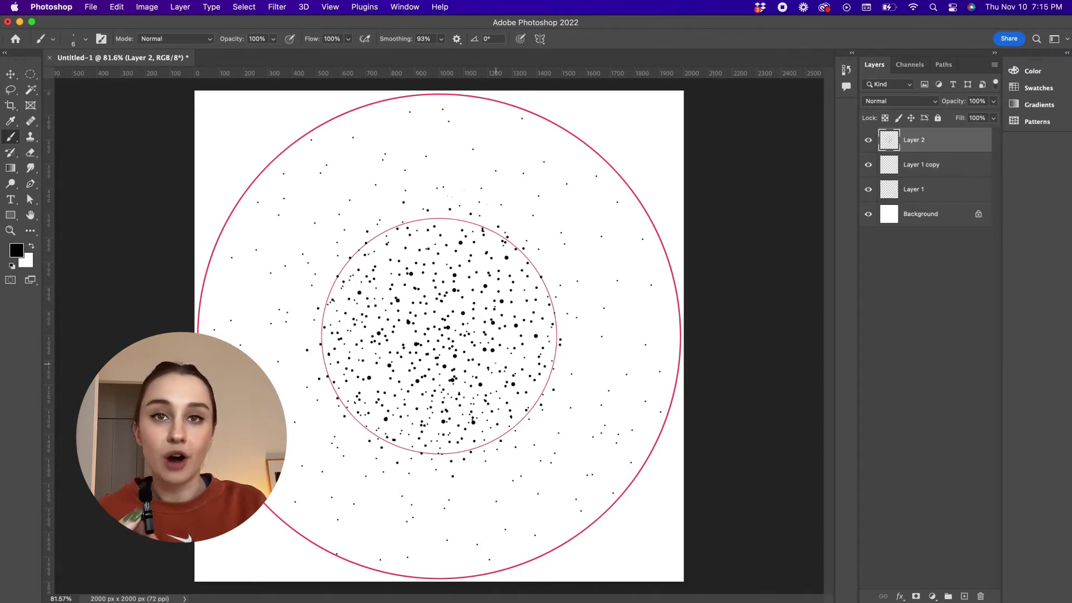
click(580, 202)
click(546, 137)
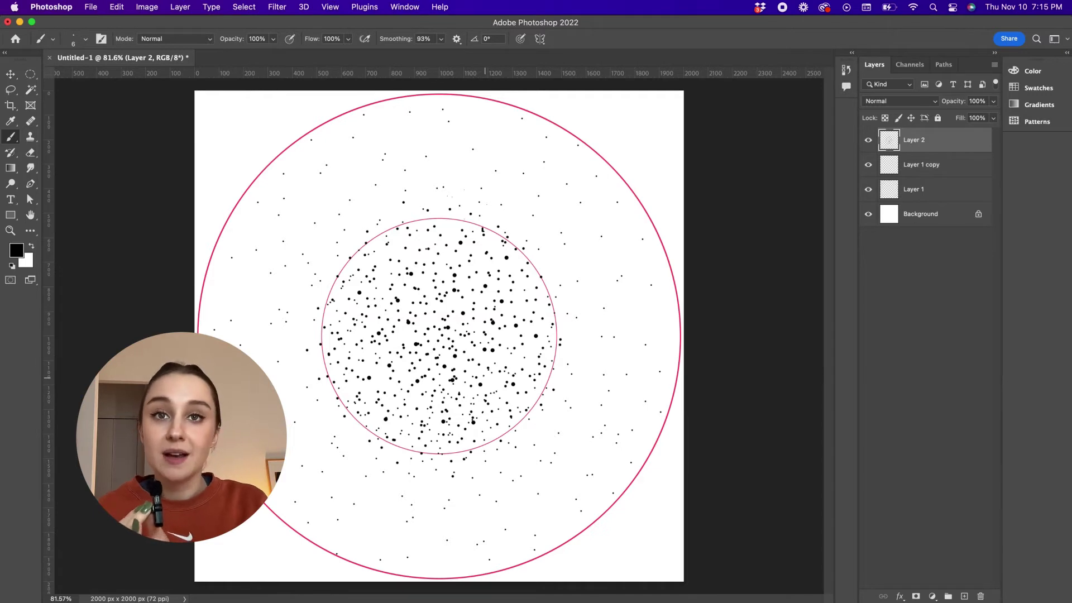
key(super+Tab)
click(417, 335)
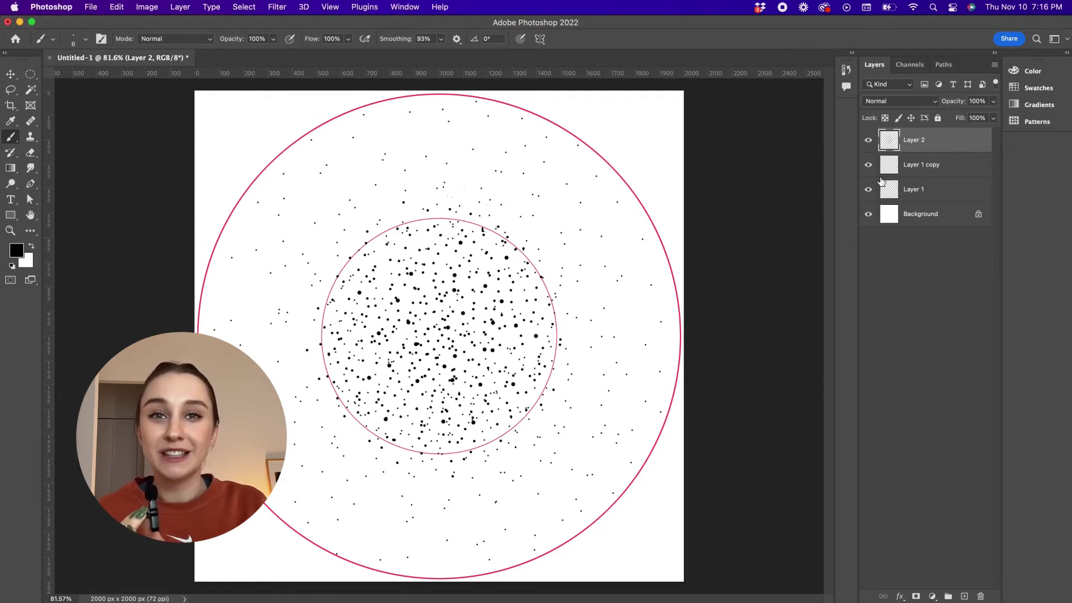
- Preview the dot pattern without the guide circles by hiding Layer 1 and Layer 1 copy, and show them again
click(868, 190)
click(868, 214)
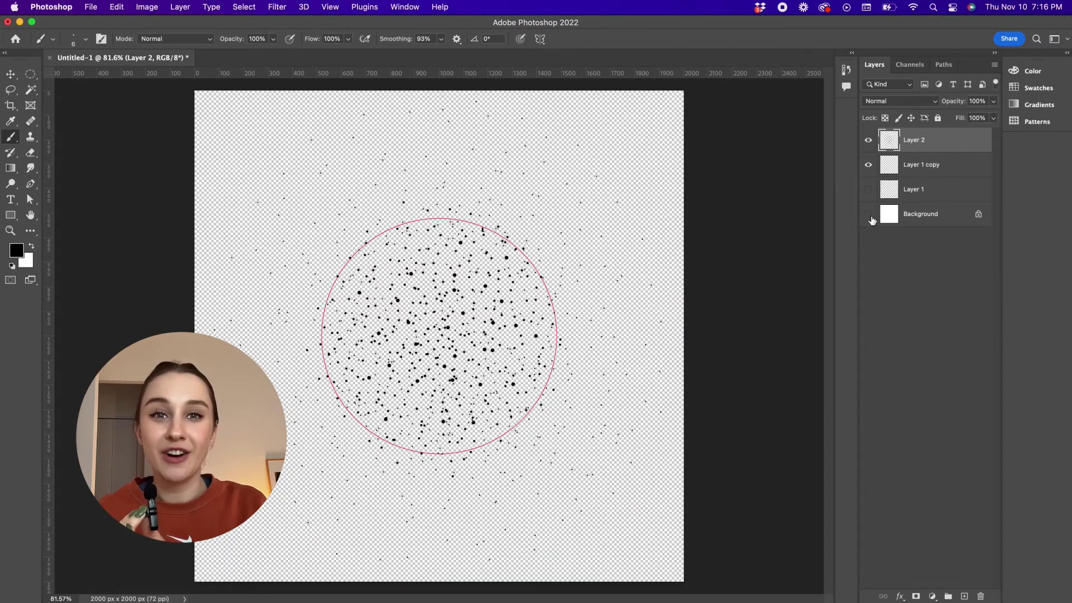
click(868, 214)
click(868, 165)
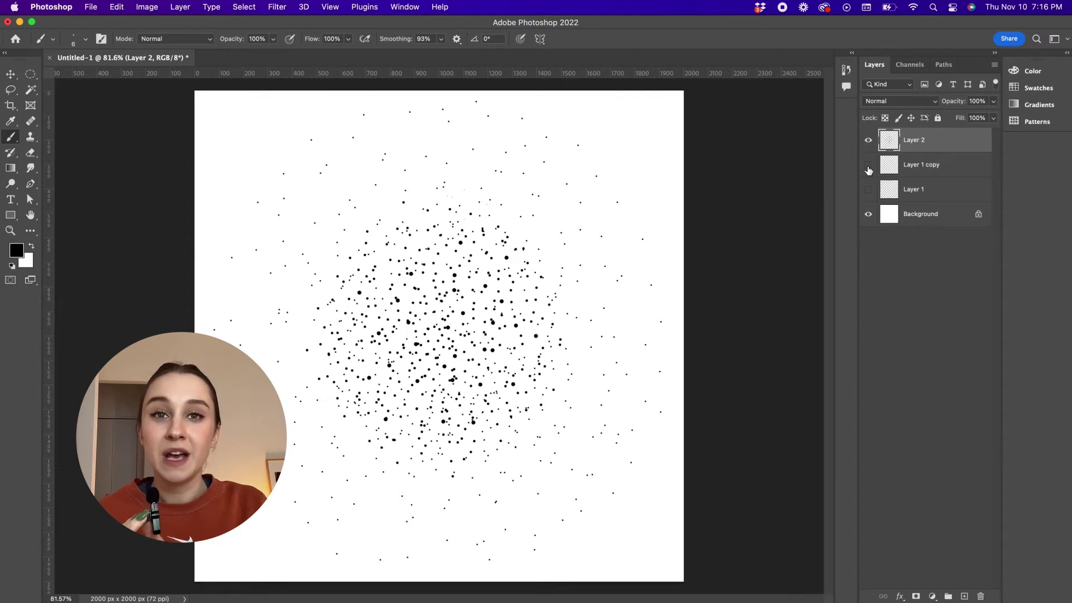
click(868, 166)
click(868, 189)
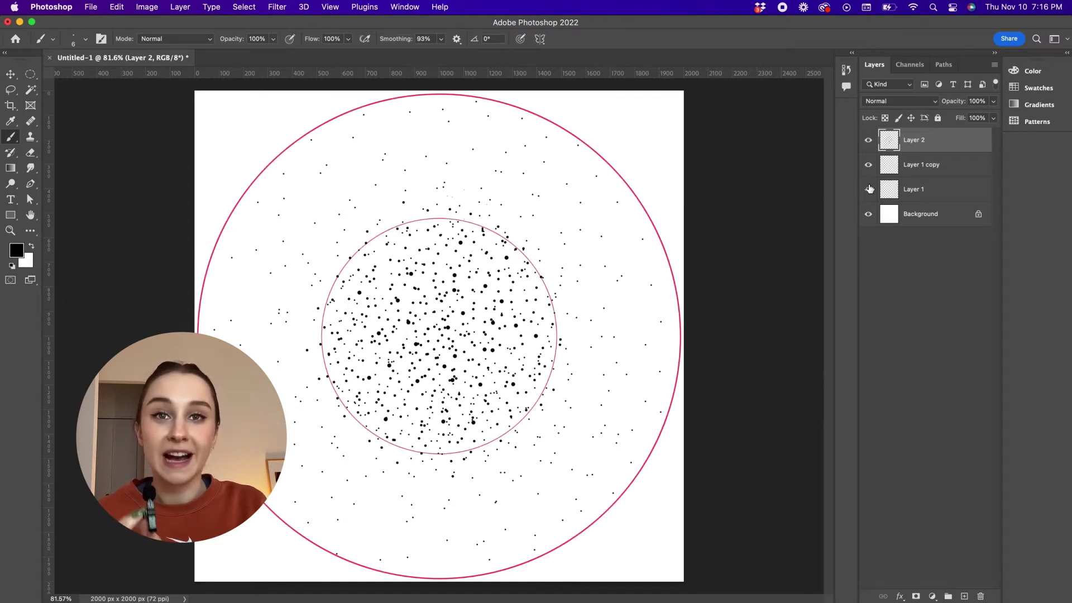
- Duplicate Layer 2 and rotate the copy clockwise about its center with Free Transform to double the dots
drag(941, 142, 964, 596)
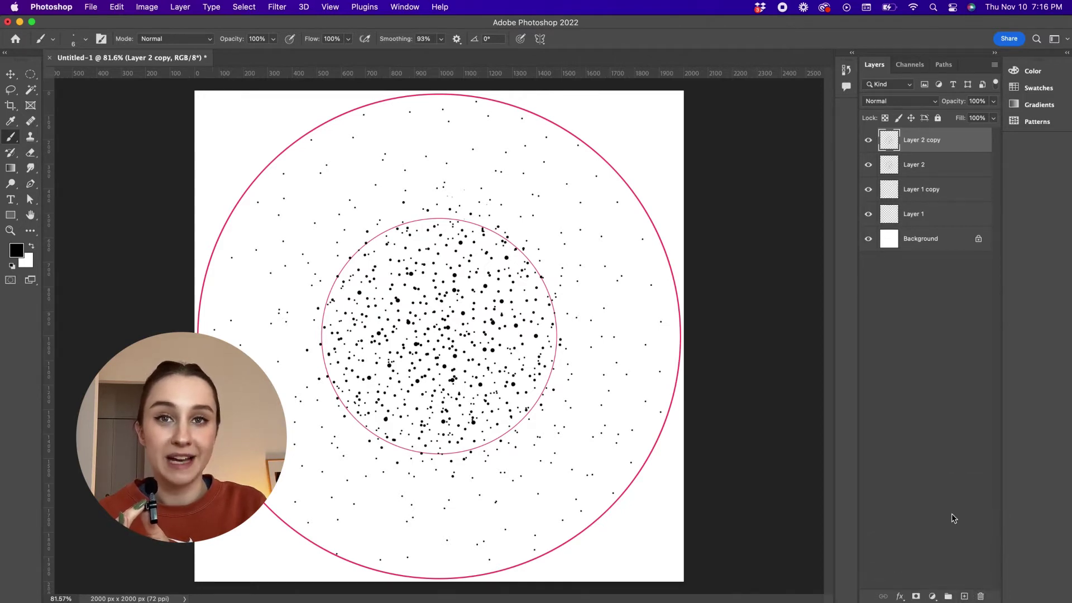
key(super+t)
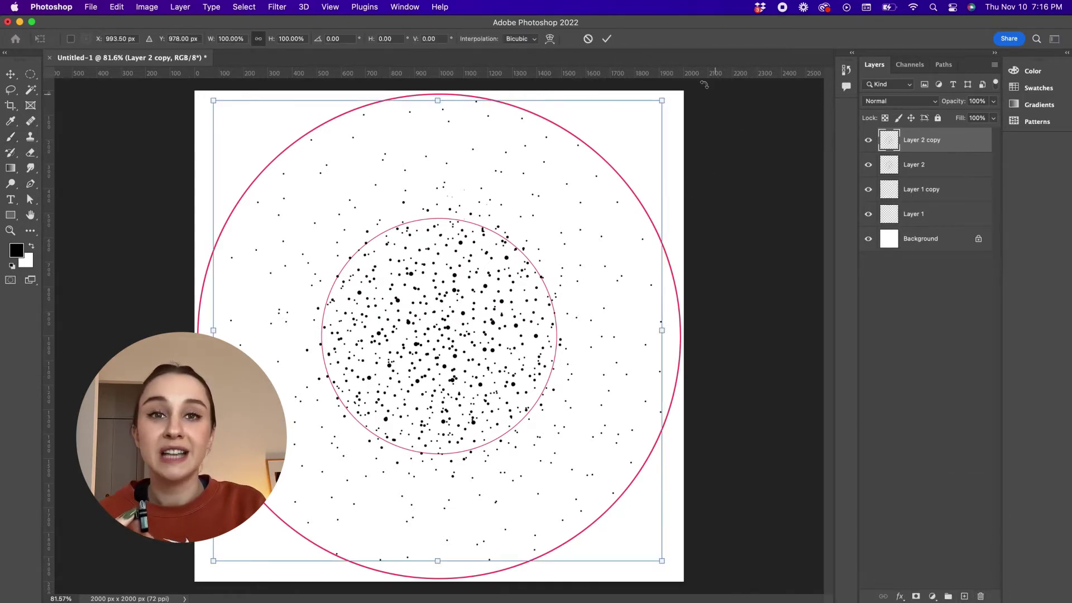
drag(686, 95, 676, 311)
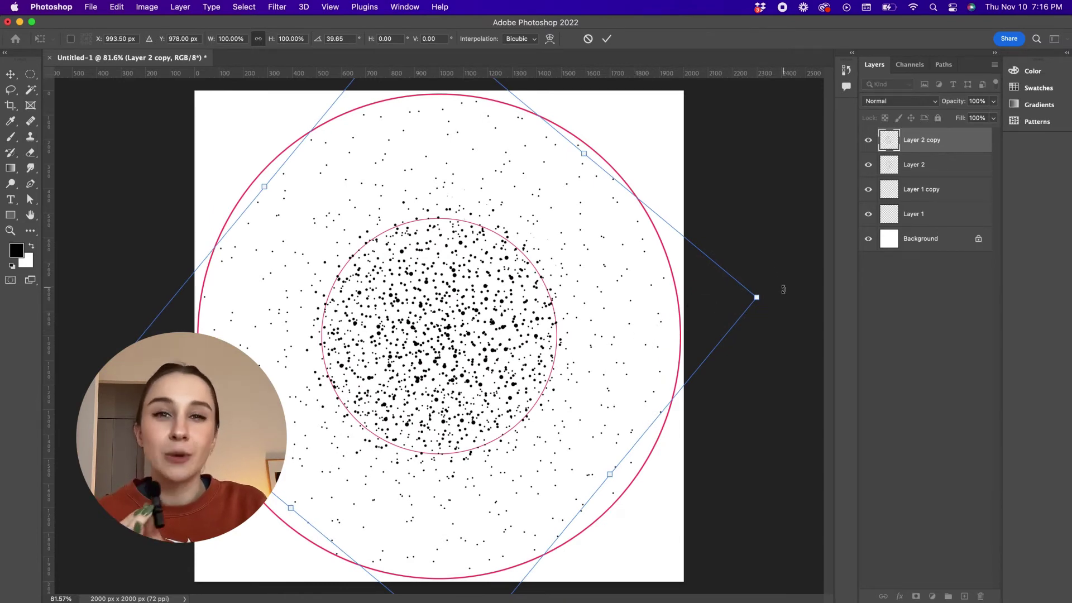
drag(783, 289, 763, 349)
key(Return)
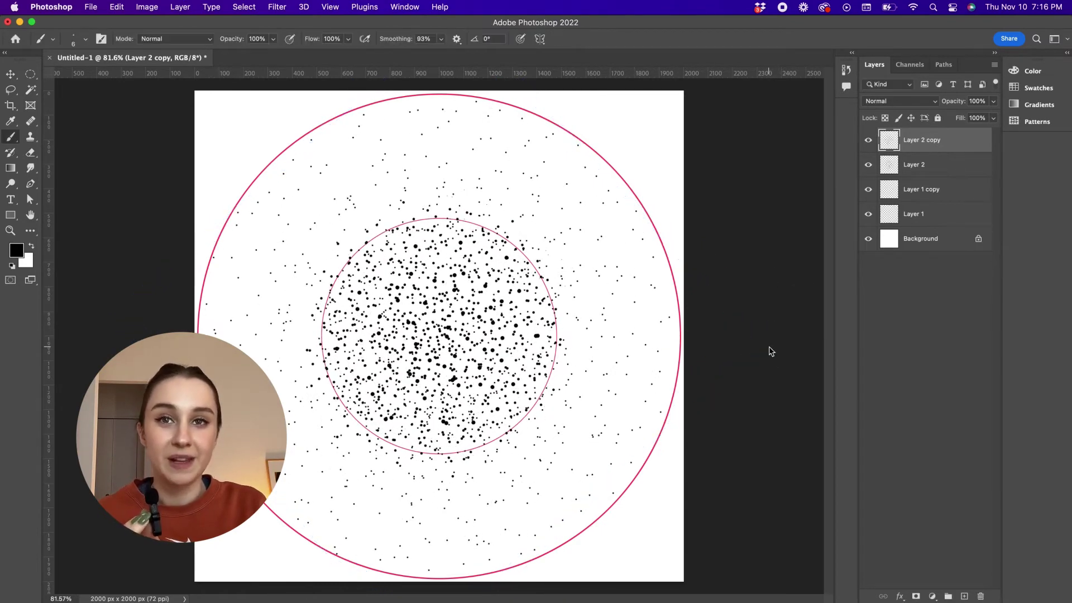
- Duplicate Layer 2 copy, rotate the duplicate about 23°, scale it to about 87% by 92%, and recenter it over the inner circle
mouse_move(910, 139)
mouse_down()
mouse_move(934, 521)
mouse_move(964, 595)
mouse_up()
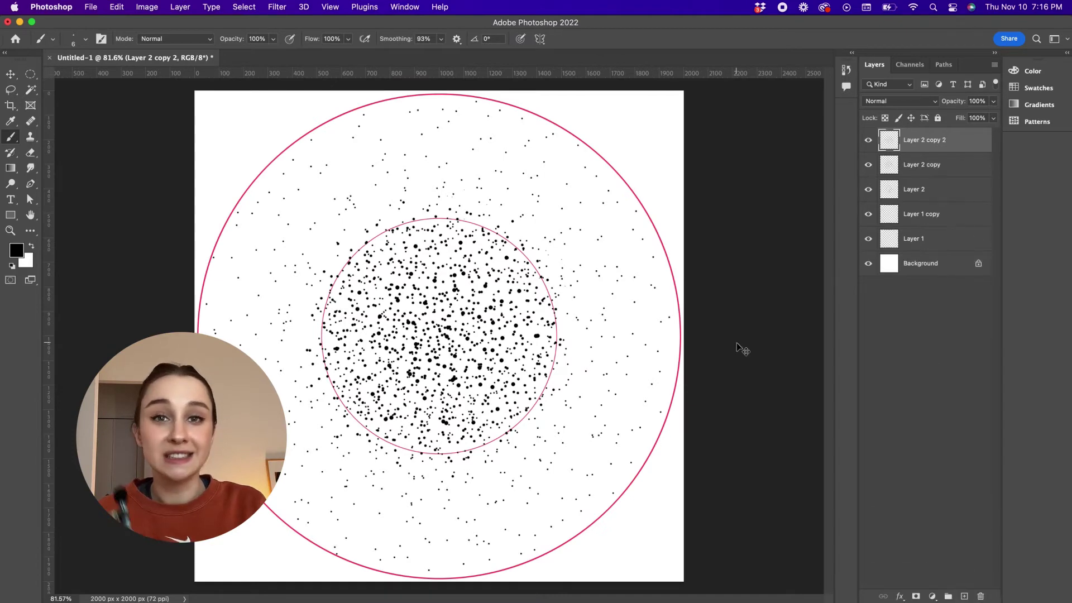
key(ctrl+t)
drag(715, 114, 714, 264)
drag(765, 217, 670, 231)
drag(494, 330, 500, 326)
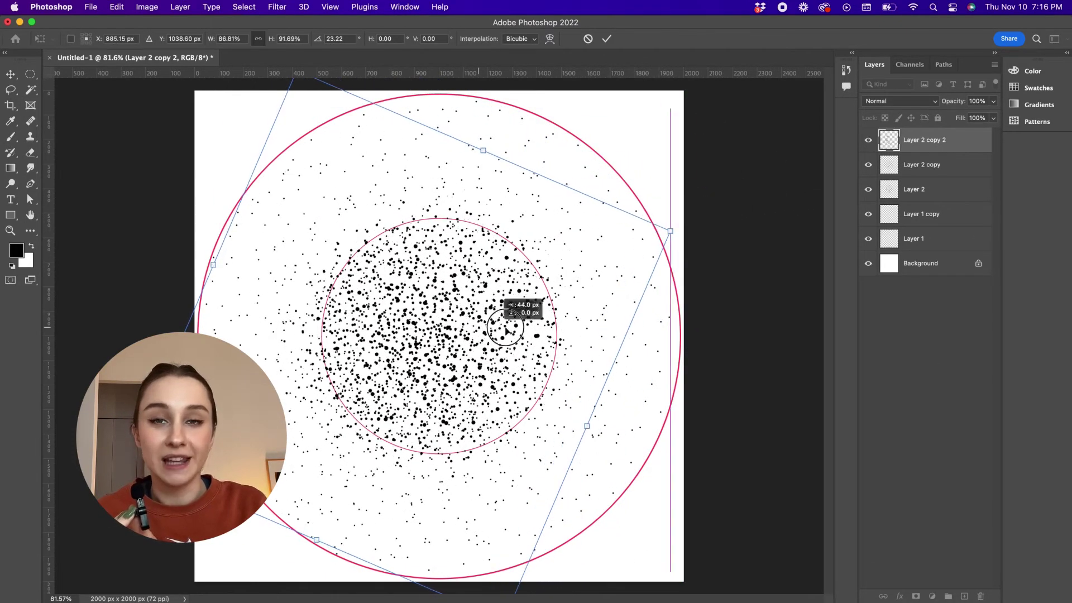
key(Return)
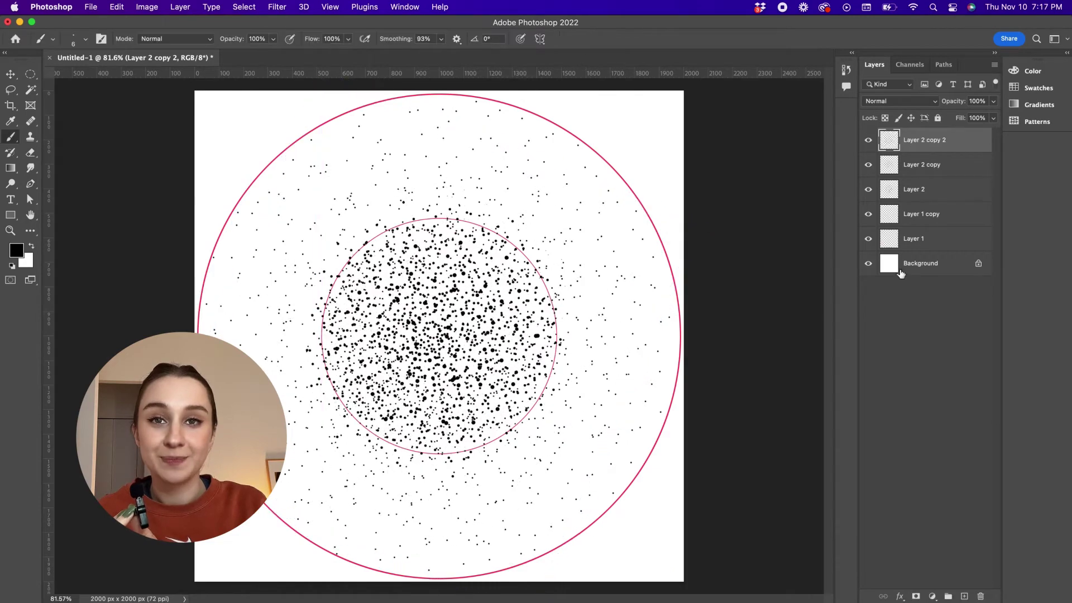
- Duplicate Layer 2 copy 2, rotate the duplicate well past a quarter turn, adjust its size slightly, and recenter it
drag(926, 140, 964, 596)
key(super+t)
drag(684, 132, 557, 501)
drag(630, 556, 648, 575)
drag(550, 462, 533, 447)
key(Return)
- Duplicate Layer 2 copy 3 and rotate the new copy clockwise without moving or resizing it
drag(918, 140, 964, 596)
key(super+t)
drag(654, 120, 558, 468)
key(Return)
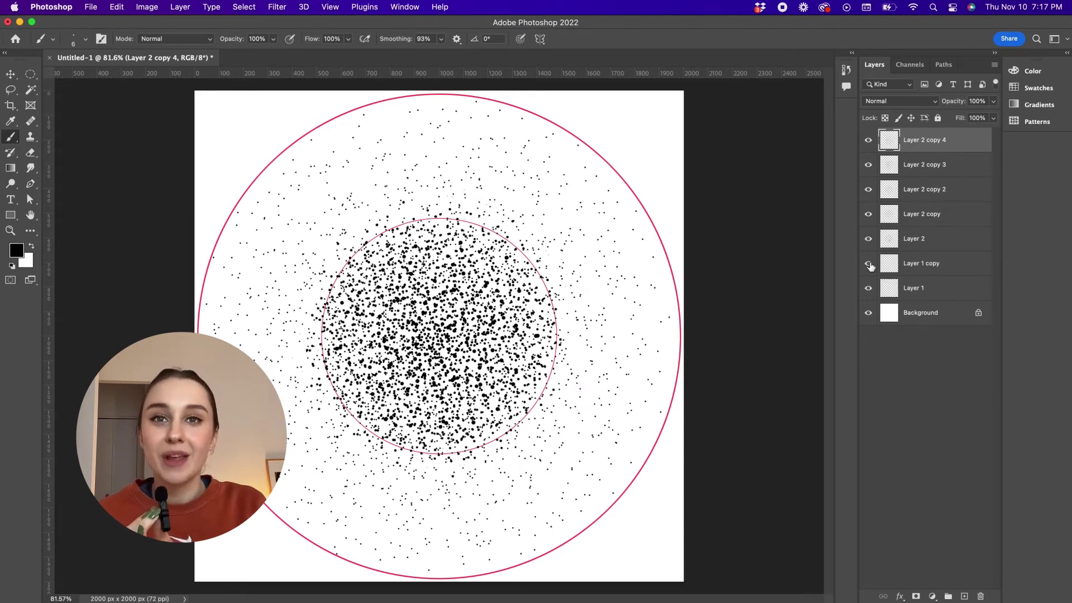
- Merge Layer 2 and its four copies into one layer and hide the two guide-circle layers
click(916, 242)
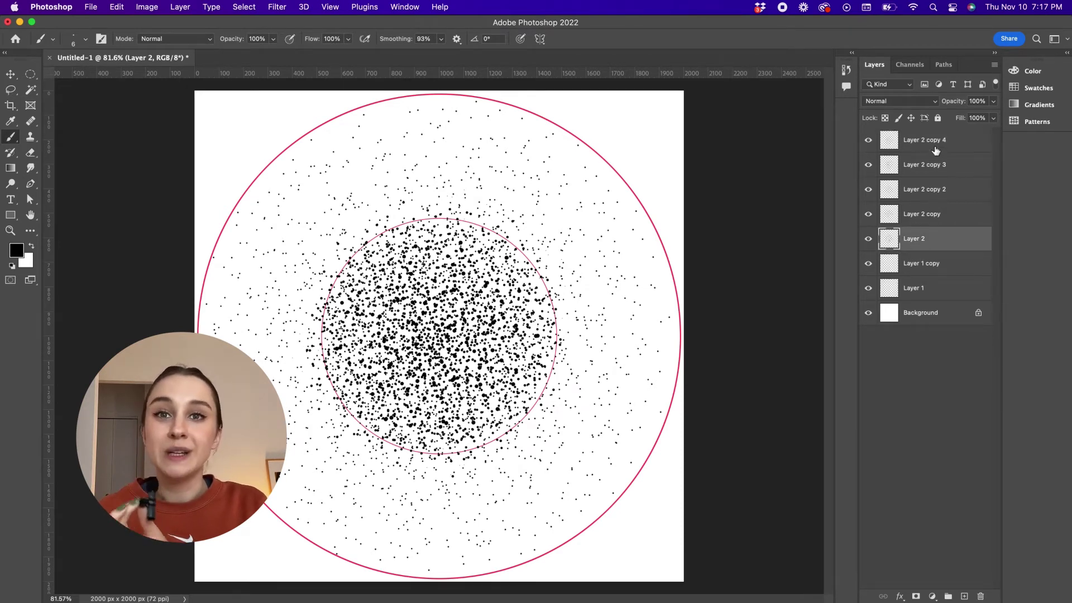
shift+click(936, 148)
right_click(923, 168)
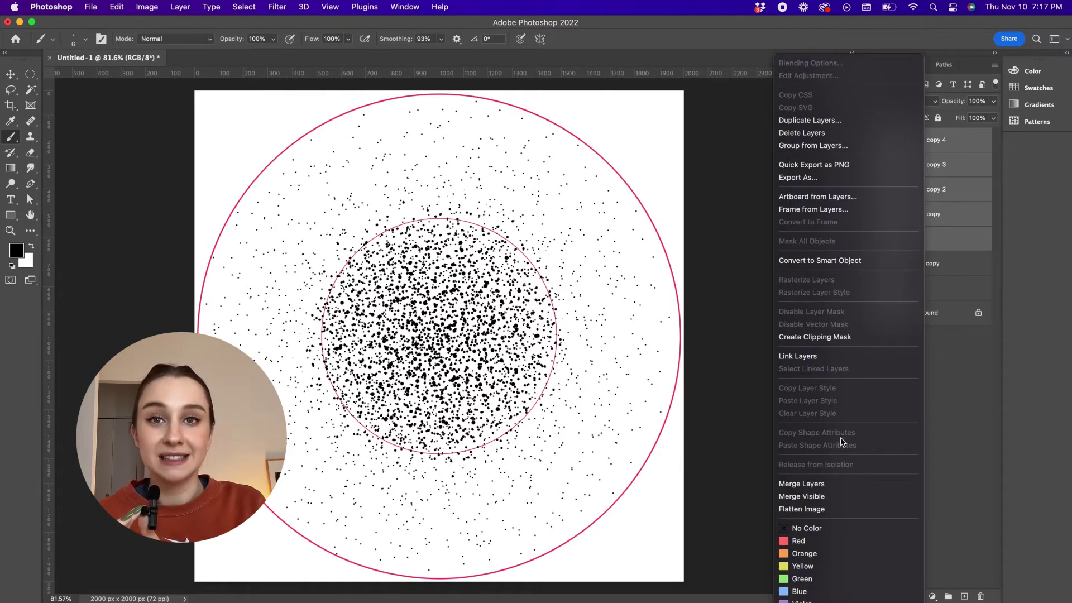
click(819, 484)
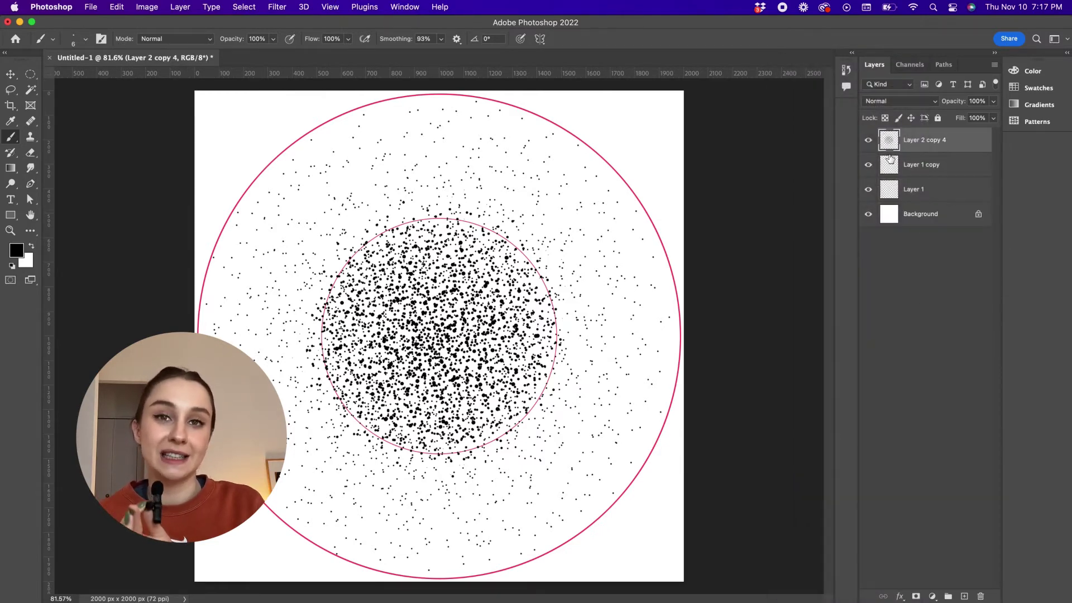
drag(867, 175, 867, 193)
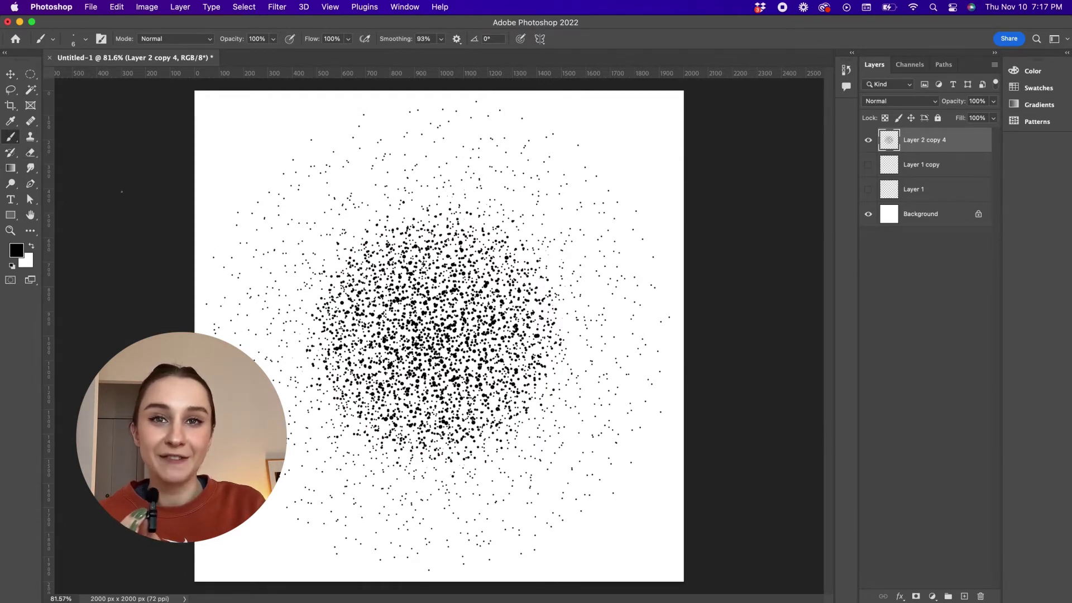
- Add a few larger dots around the edge of the dense center with the brush at 15 px and 9 px
drag(377, 477, 389, 470)
drag(528, 417, 536, 421)
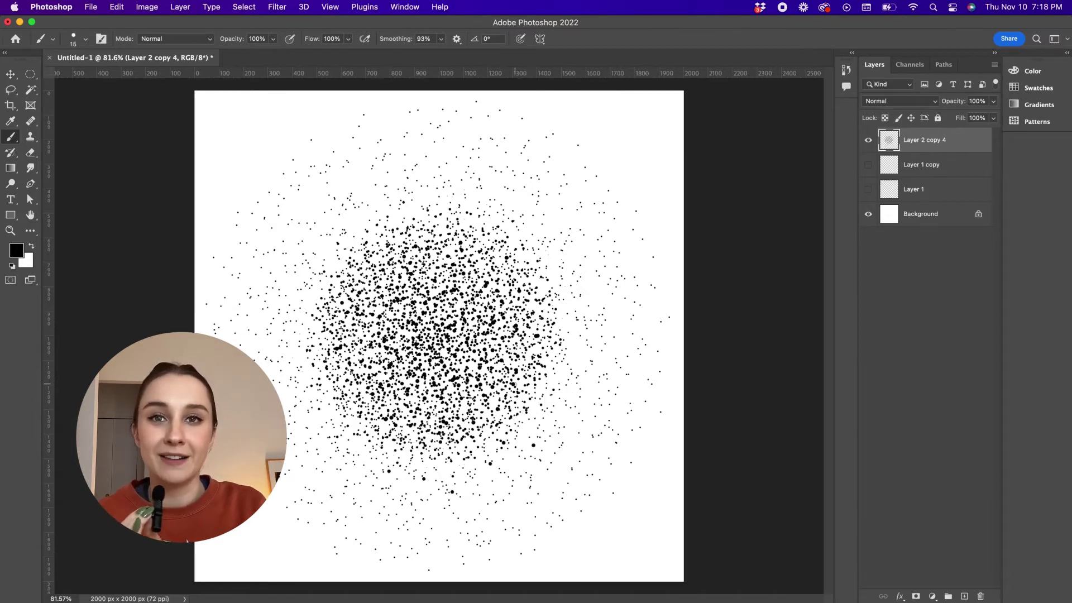
scroll(528, 408, up, 5)
drag(598, 378, 589, 378)
scroll(552, 334, down, 2)
scroll(553, 333, down, 2)
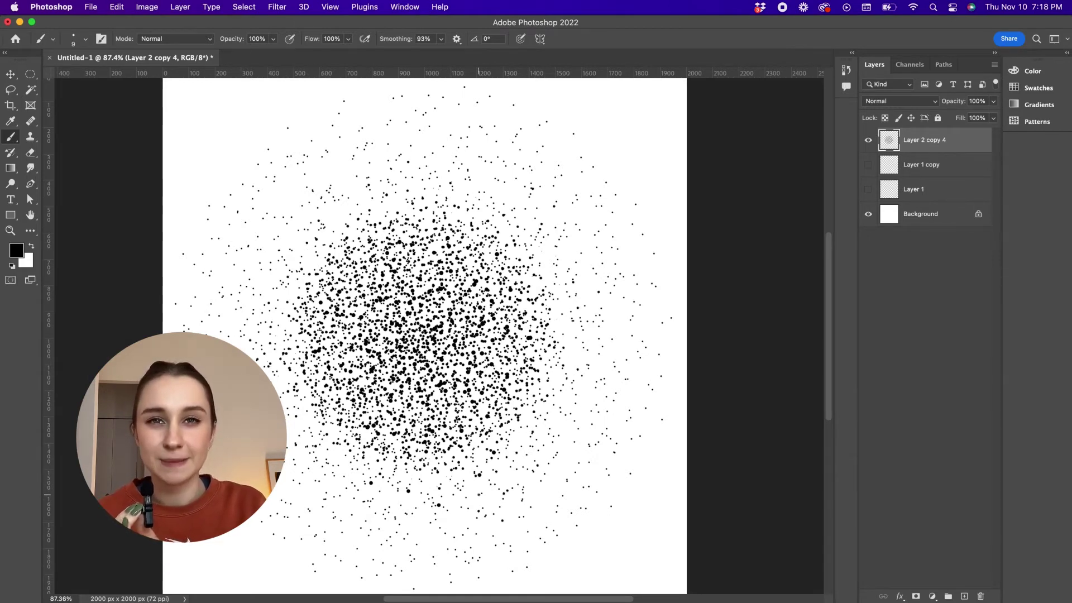
- Duplicate the merged dots layer, Layer 2 copy 4, and rotate the copy clockwise past a quarter turn
scroll(518, 308, down, 2)
drag(925, 140, 964, 596)
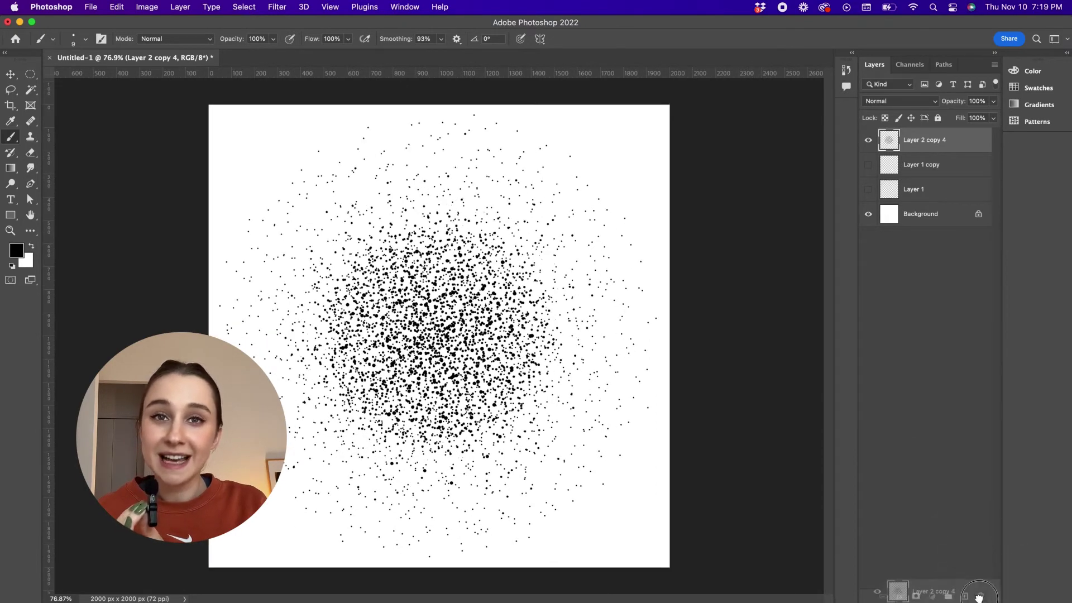
key(super+t)
mouse_move(685, 115)
mouse_down()
mouse_move(565, 486)
mouse_move(531, 512)
mouse_up()
key(Return)
key(b)
- Duplicate Layer 2 copy 5, scale the new copy down, and move it back over the dense center
drag(927, 139, 964, 595)
key(super+t)
drag(676, 566, 560, 479)
drag(390, 291, 464, 377)
key(Return)
key(b)
- Duplicate Layer 2 copy 6, scale the duplicate to about 84%, rotate it about 66°, and center it on the pattern
drag(958, 159, 964, 595)
key(super+t)
drag(593, 154, 565, 247)
drag(467, 374, 506, 344)
drag(609, 170, 664, 427)
drag(557, 387, 557, 381)
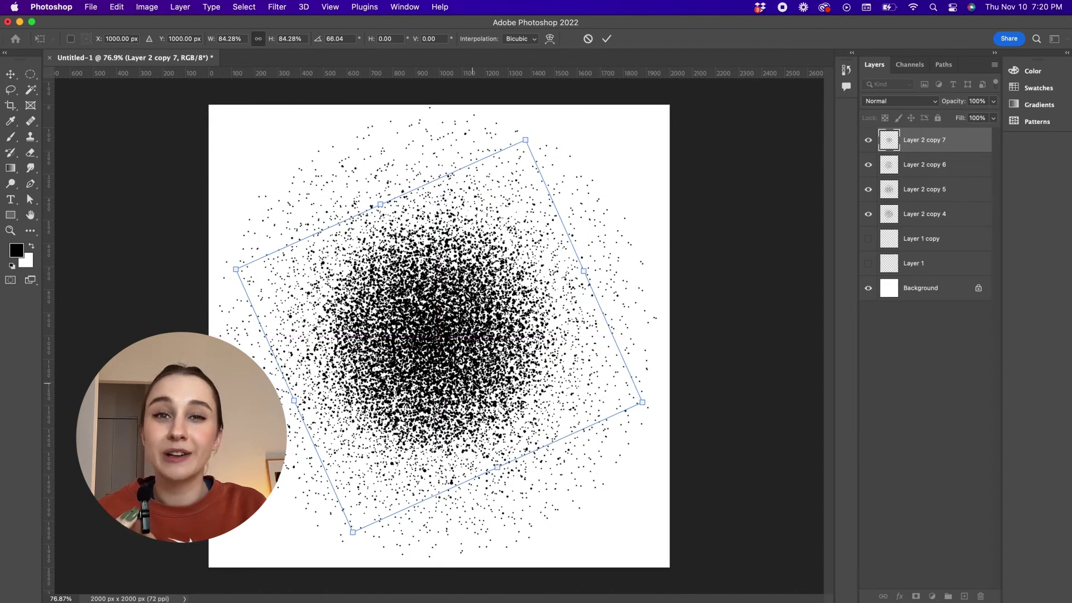
key(Return)
key(b)
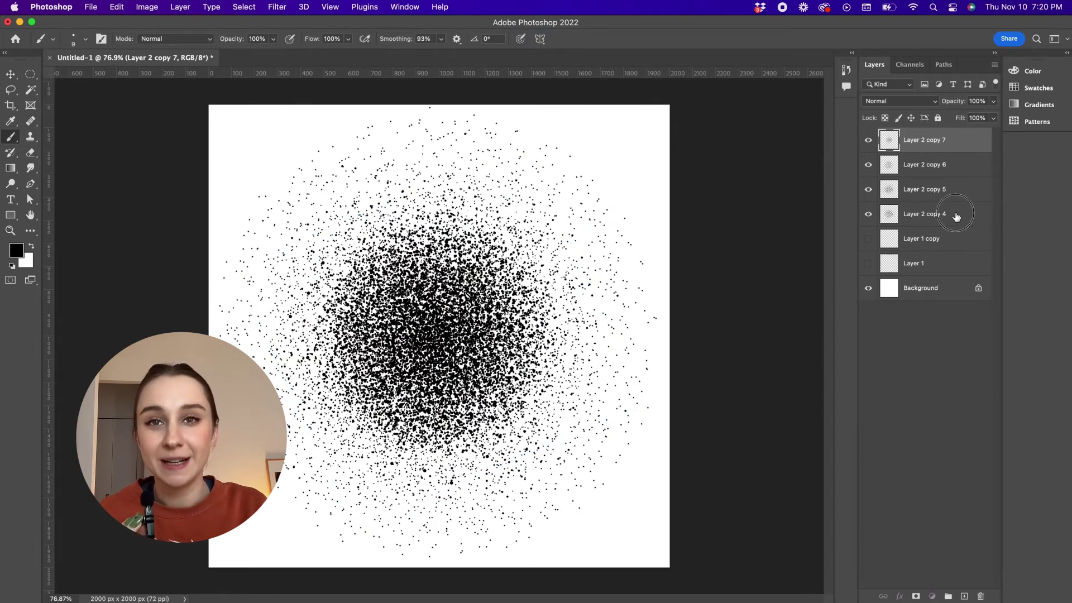
- Merge the layers from Layer 2 copy 4 through Layer 2 copy 7 into one
shift+click(956, 216)
right_click(957, 215)
click(832, 484)
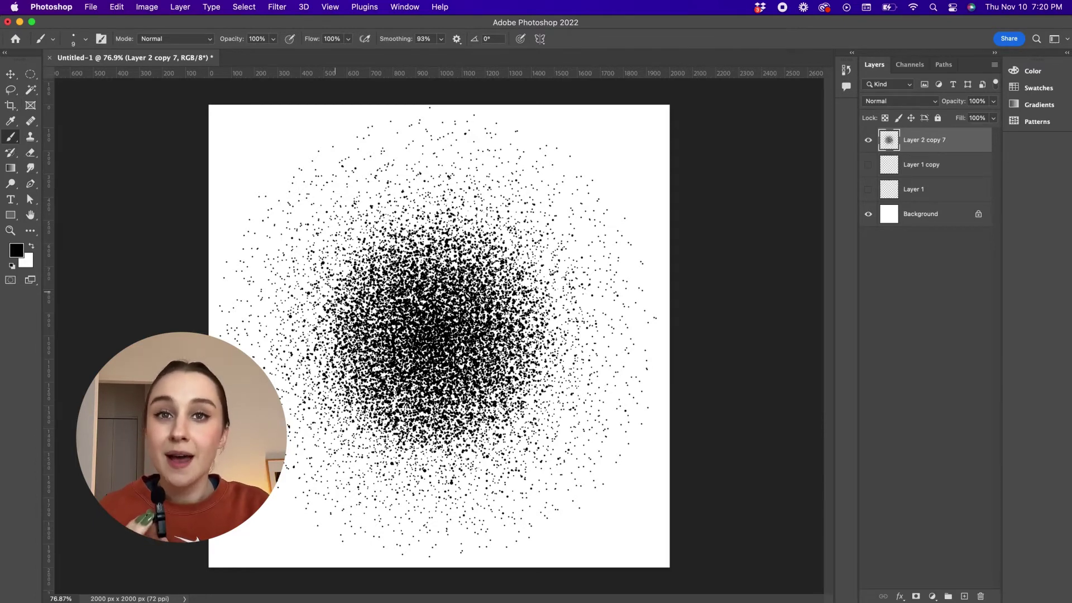
- Duplicate the merged dots layer, hide the duplicate, and lower the opacity of Layer 2 copy 7
drag(933, 156, 956, 593)
click(869, 140)
click(951, 171)
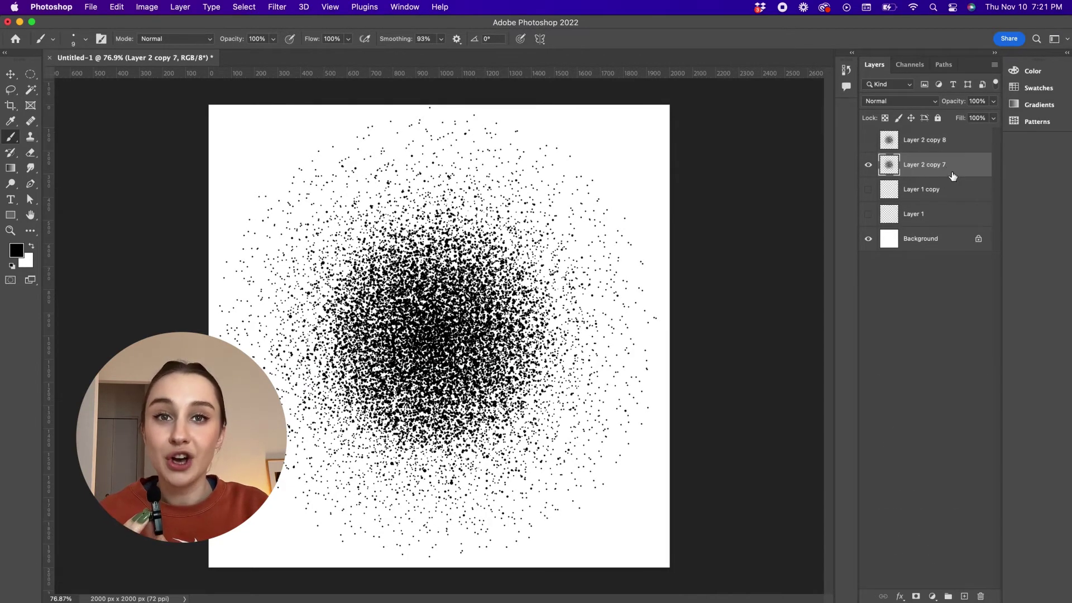
click(993, 101)
drag(960, 119, 949, 118)
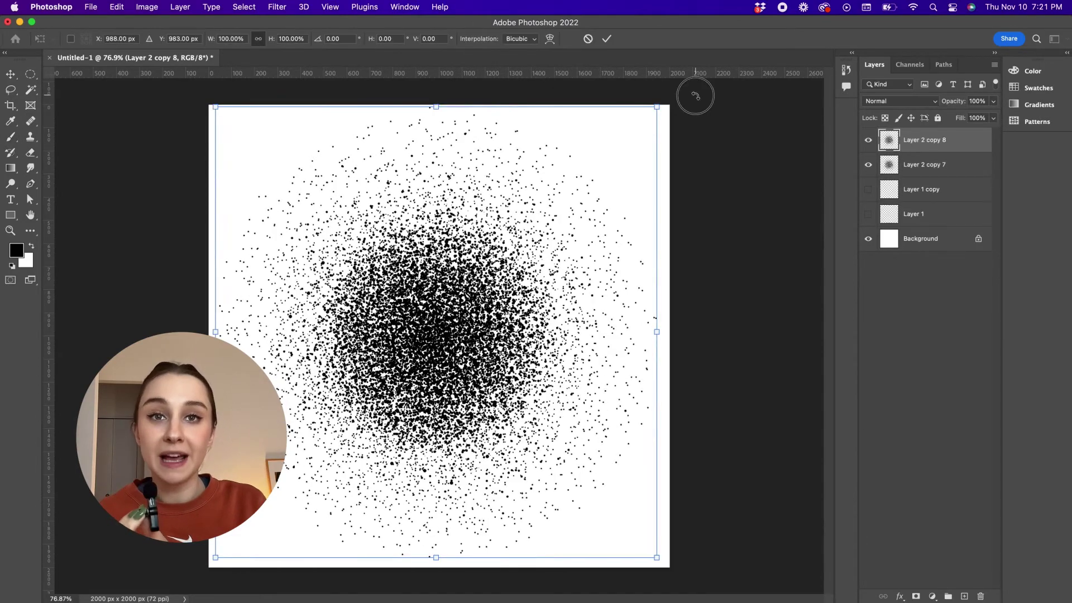
- Rotate Layer 2 copy 8 about 90°, scale it down, and reposition it over the dense center
drag(693, 95, 574, 483)
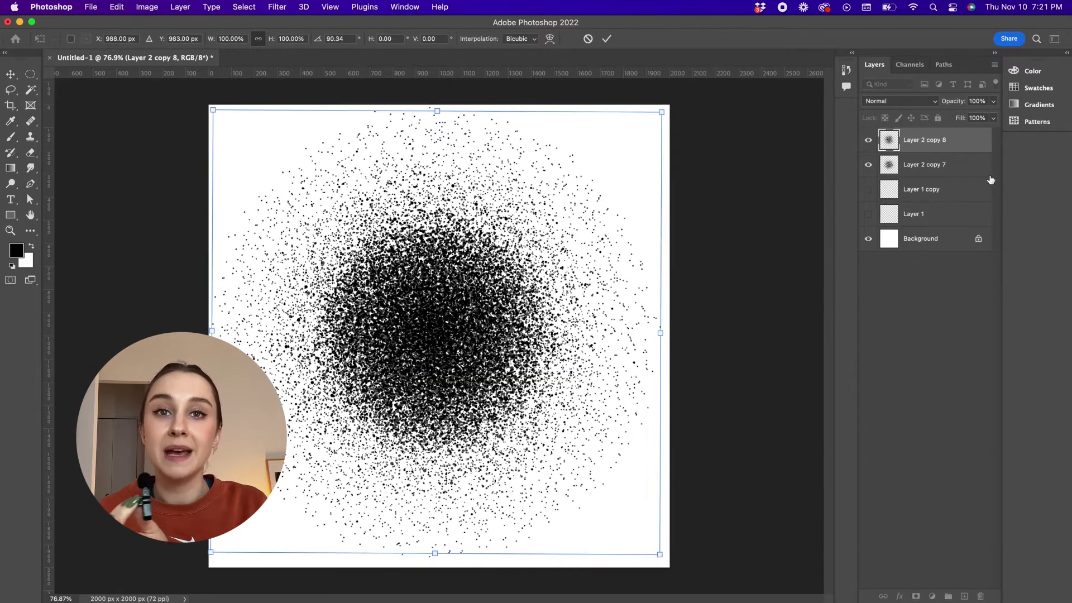
key(super+t)
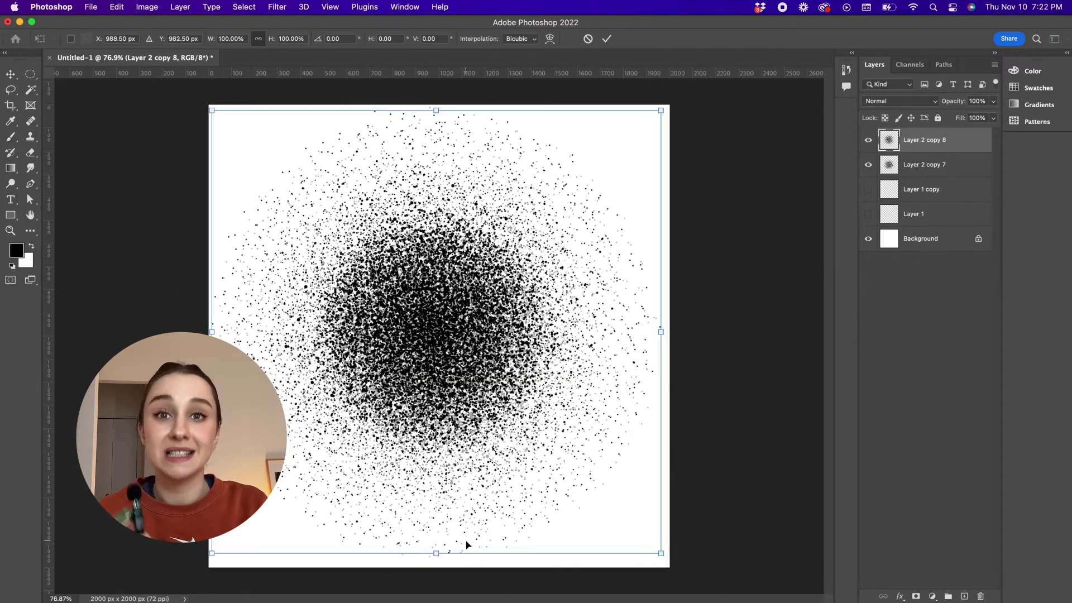
drag(213, 553, 236, 539)
drag(661, 112, 615, 156)
drag(513, 314, 530, 302)
key(Return)
key(b)
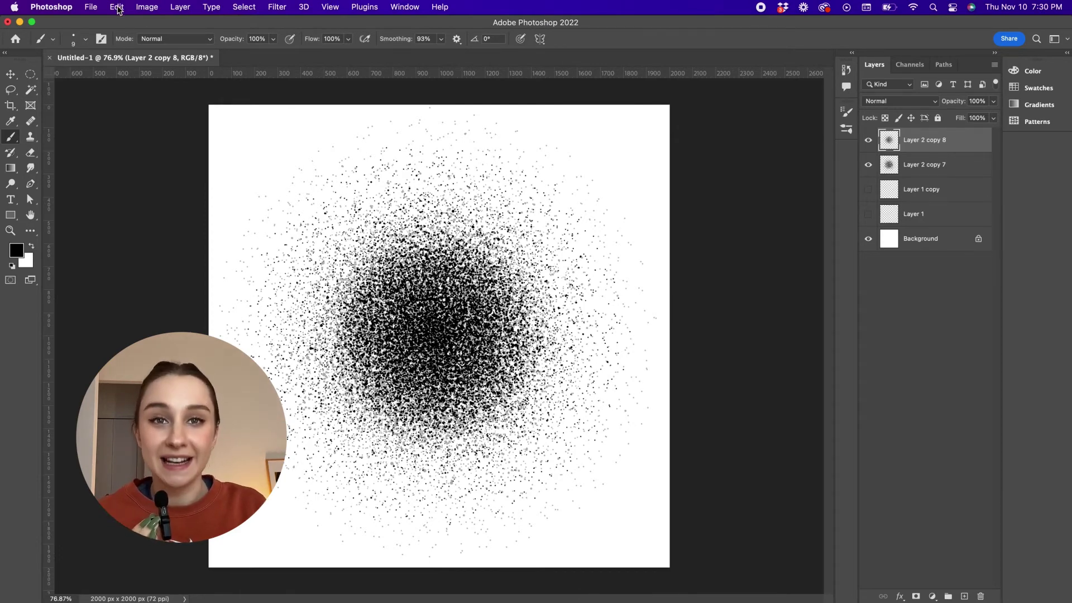
- Define the finished dot pattern as a brush preset named MY NEW BRUSH and check it in the brush presets
click(117, 7)
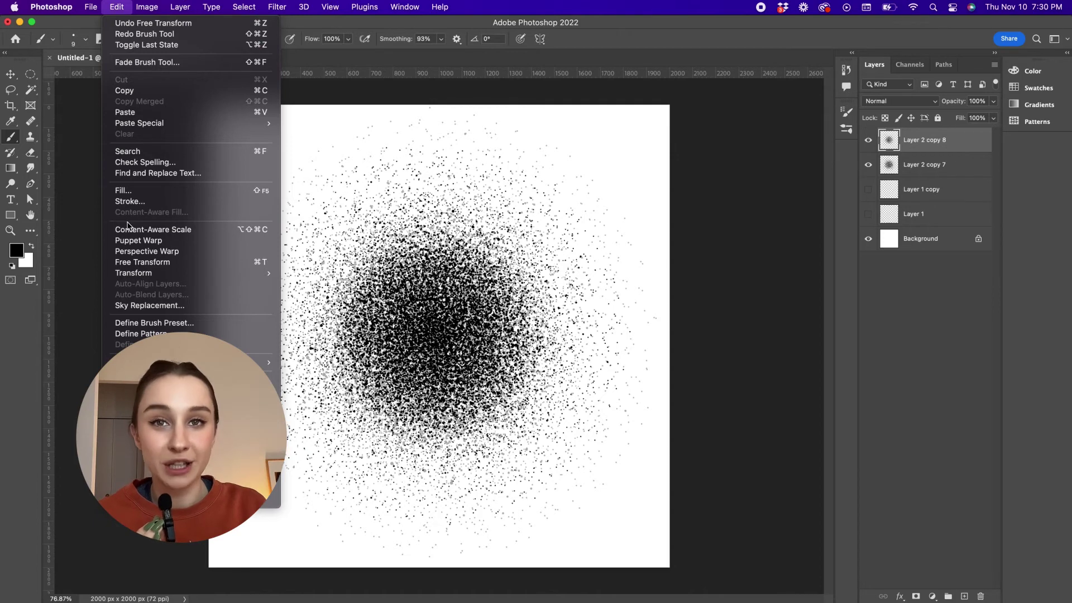
click(154, 323)
text(MY NEW BRUSH)
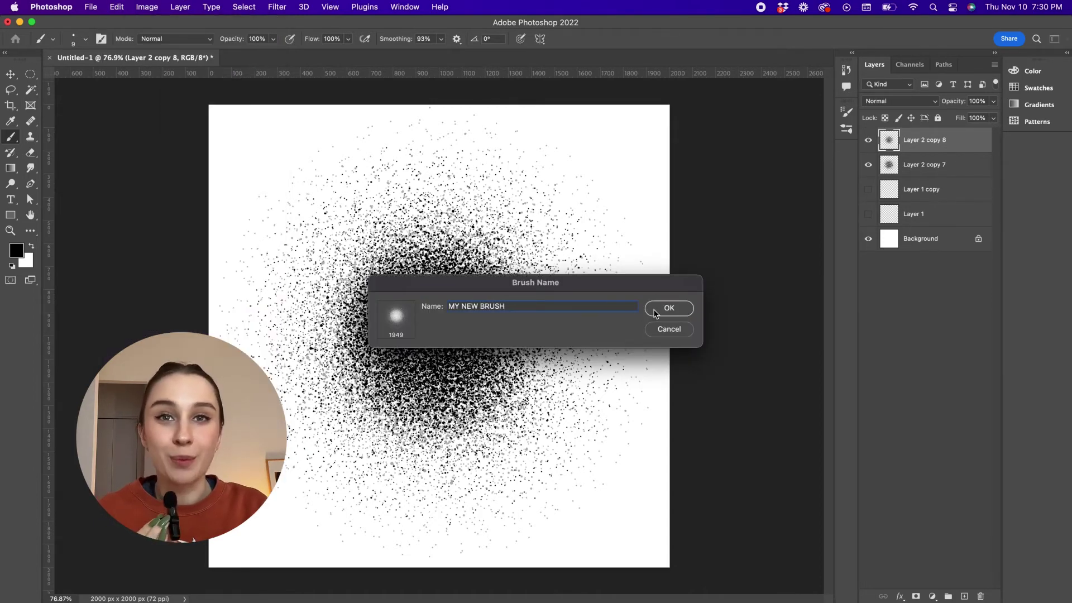
click(667, 309)
click(85, 38)
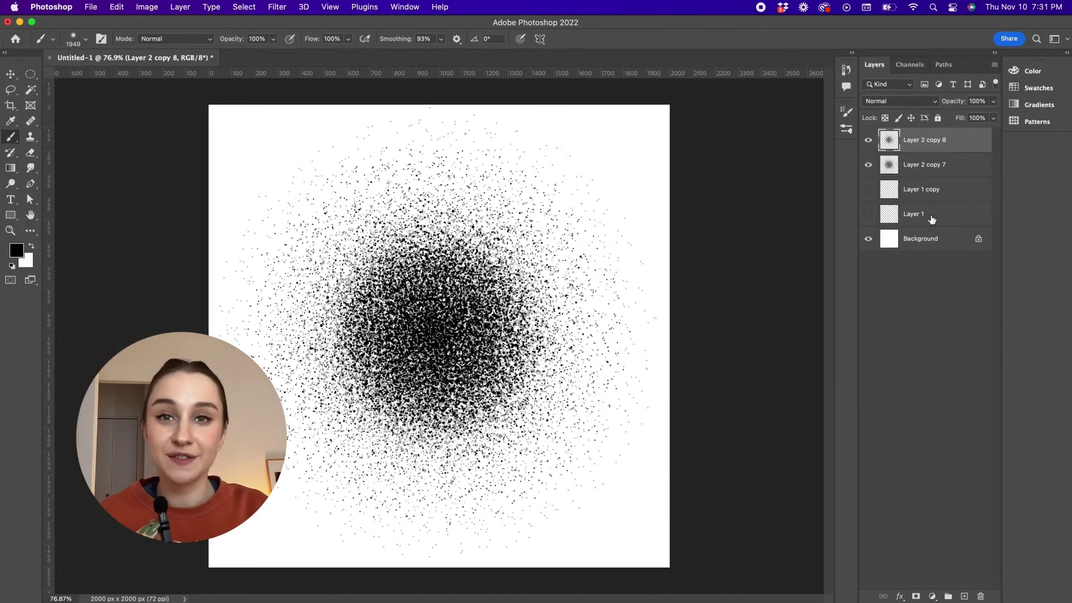
- Group all layers from Layer 2 copy 8 down to Layer 1, leaving out the Background
shift+click(931, 216)
key(super+g)
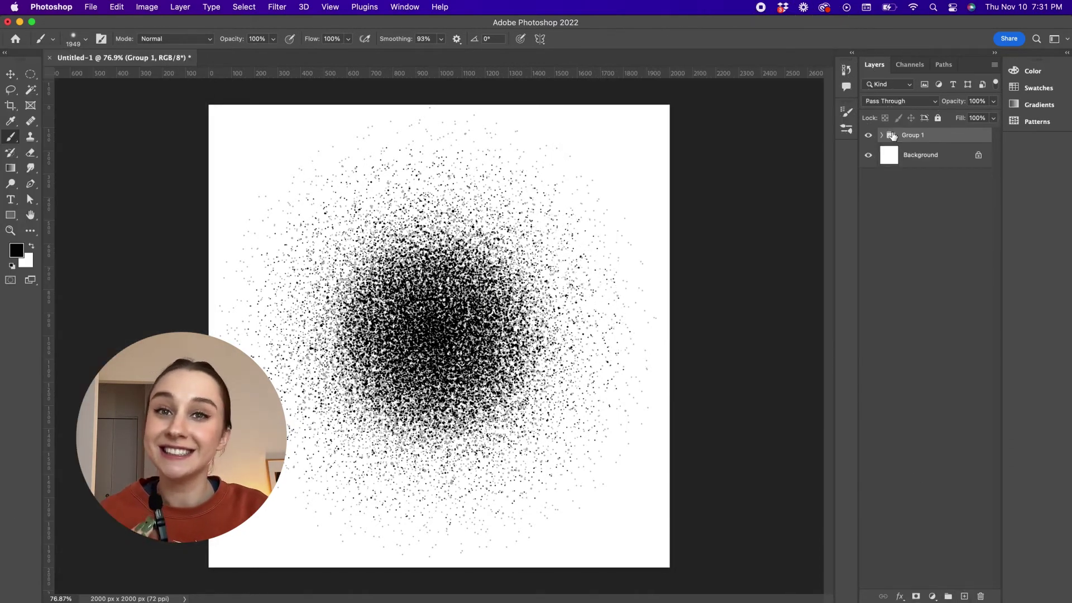
- Hide Group 1 and test the new grainy brush with broad black strokes on a new layer above the Background
click(868, 135)
mouse_move(353, 252)
mouse_down()
mouse_move(414, 375)
mouse_move(536, 219)
mouse_up()
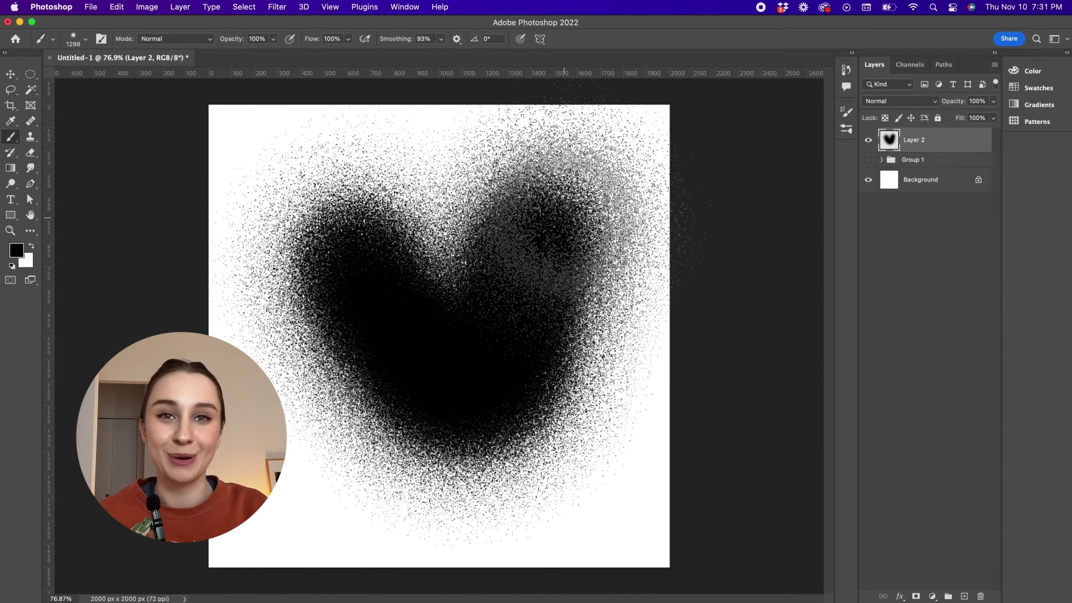
key(super+z)
drag(521, 256, 372, 269)
mouse_move(269, 222)
mouse_down()
mouse_move(347, 316)
mouse_move(530, 404)
mouse_up()
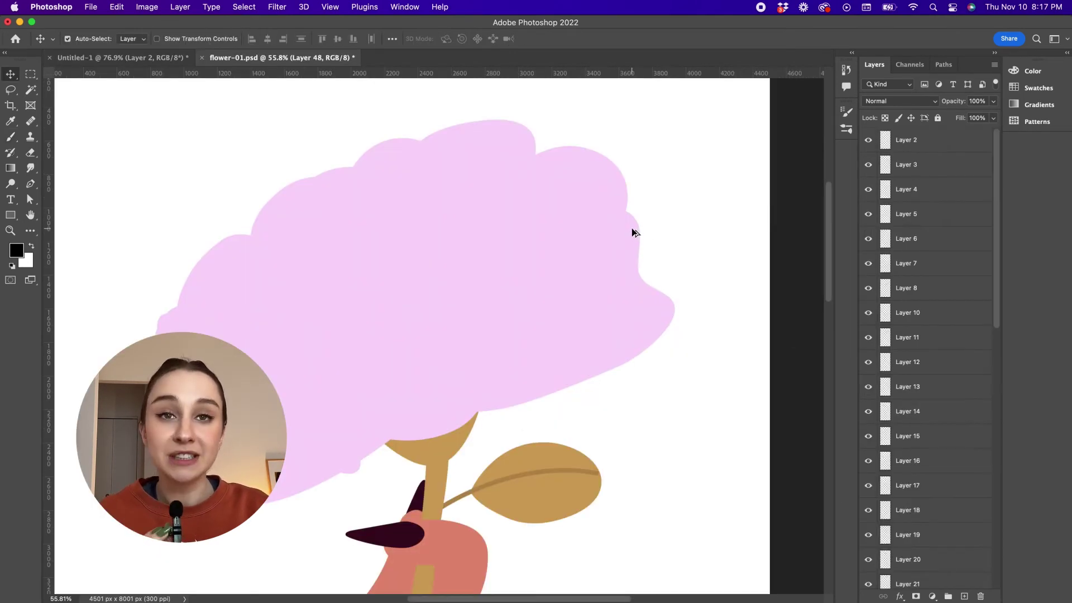
- In flower-01.psd, add a new layer clipped to the rounded back petal on Layer 23 and choose a darker purple brush colour
click(631, 231)
key(super+shift+alt+n)
key(super+alt+g)
key(i)
click(16, 250)
click(813, 259)
click(1030, 207)
key(b)
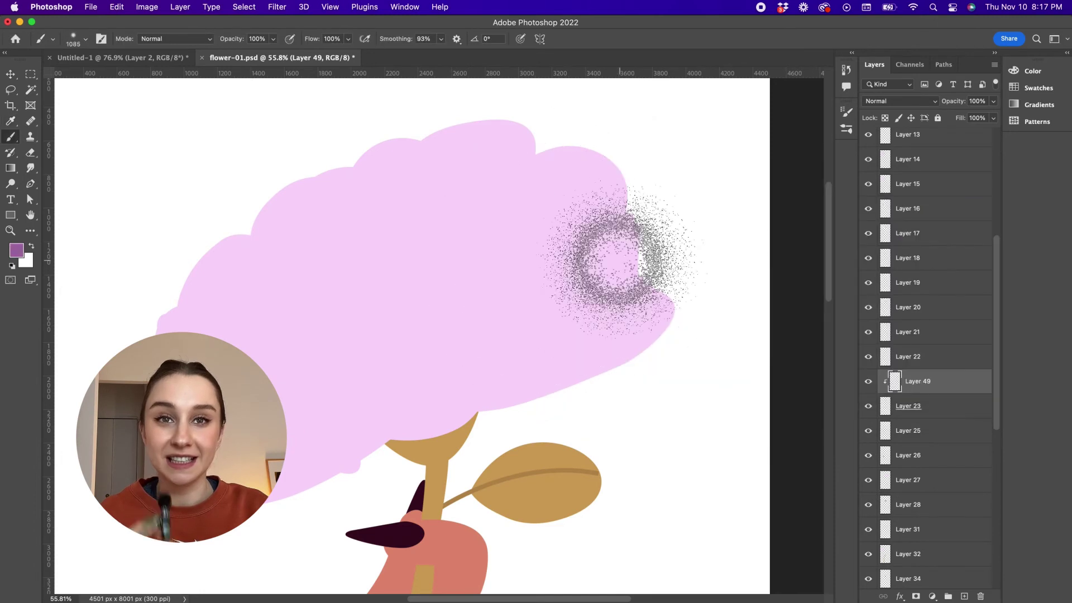
- Resize the grainy brush, set its opacity to 48%, and shade the inner edge of the rounded back petal
drag(619, 260, 550, 260)
drag(624, 269, 581, 249)
drag(500, 182, 547, 247)
click(273, 39)
drag(295, 53, 263, 52)
click(273, 39)
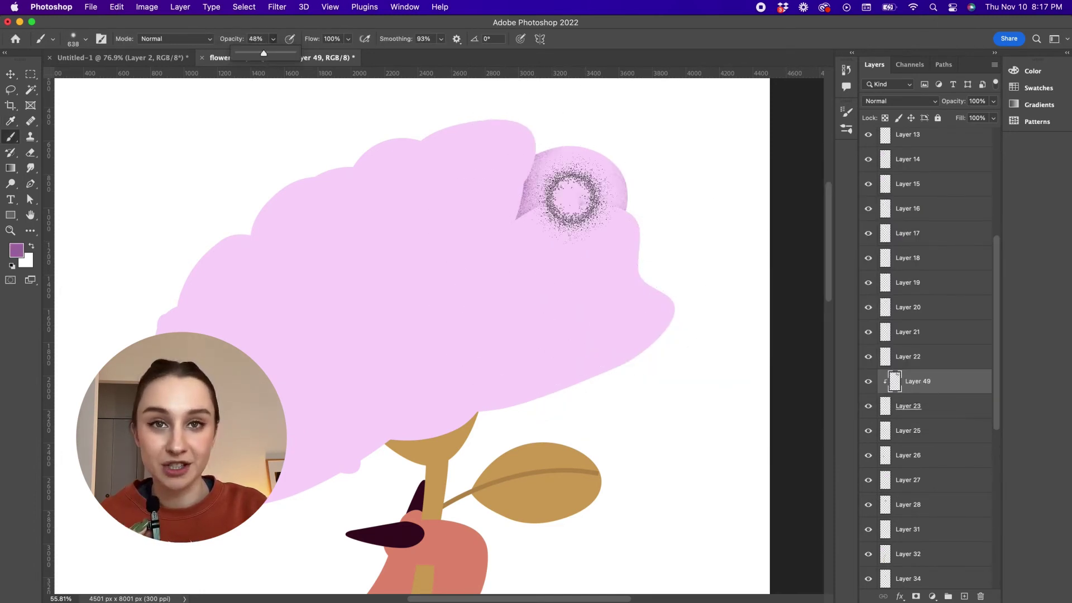
mouse_move(492, 160)
mouse_down()
mouse_move(565, 236)
mouse_move(632, 159)
mouse_up()
- Lower the brush opacity to 29% and build up purple grain along the lower edge of the rounded back petal
click(273, 39)
drag(264, 53, 252, 52)
drag(677, 201, 477, 275)
drag(554, 292, 577, 292)
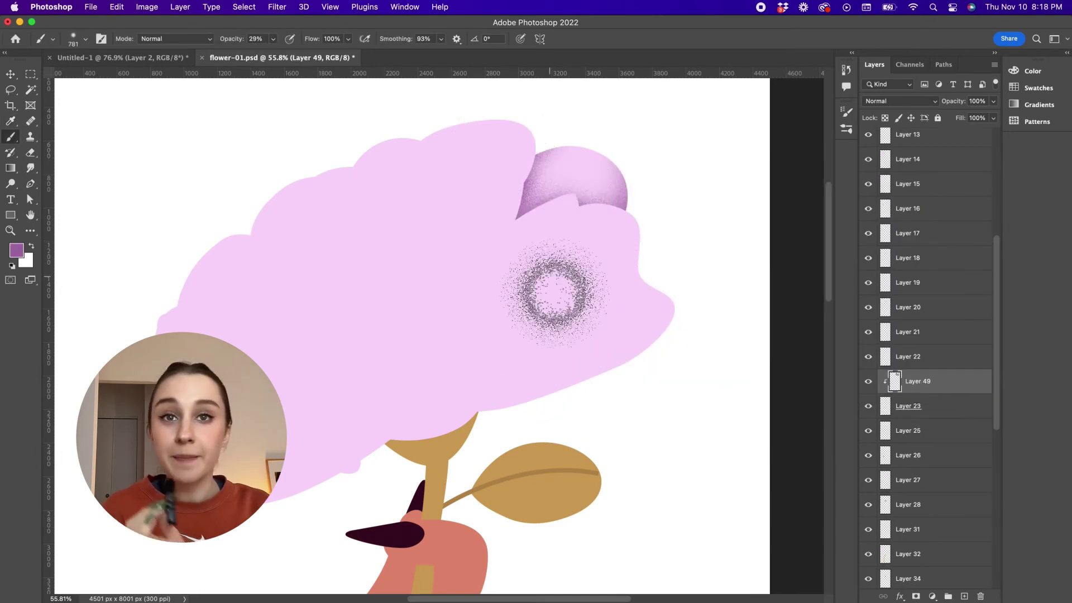
- Add a new layer clipped to the large outer petal on Layer 11 and shade its inner and lower edges with purple grain
key(v)
click(627, 227)
key(super+shift+alt+n)
key(super+alt+g)
key(b)
drag(521, 246, 491, 247)
mouse_move(457, 380)
mouse_down()
mouse_move(536, 351)
mouse_move(522, 273)
mouse_move(541, 183)
mouse_up()
drag(455, 330, 509, 330)
mouse_move(479, 372)
mouse_down()
mouse_move(514, 246)
mouse_move(431, 455)
mouse_move(583, 199)
mouse_move(603, 263)
mouse_up()
- Reselect the rounded back petal's shading layer, Layer 49, and touch up its grain with the brush
key(v)
click(591, 188)
key(b)
- Add a new layer clipped to the narrow pointed petal on Layer 10 and shade its edges with purple grain
key(v)
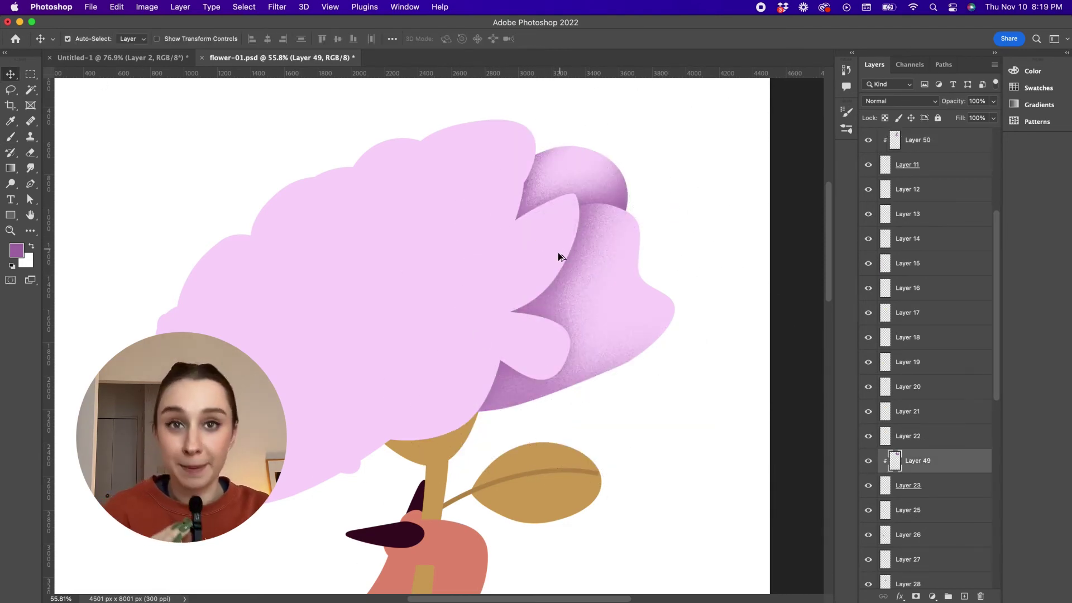
key(super+shift+alt+n)
key(b)
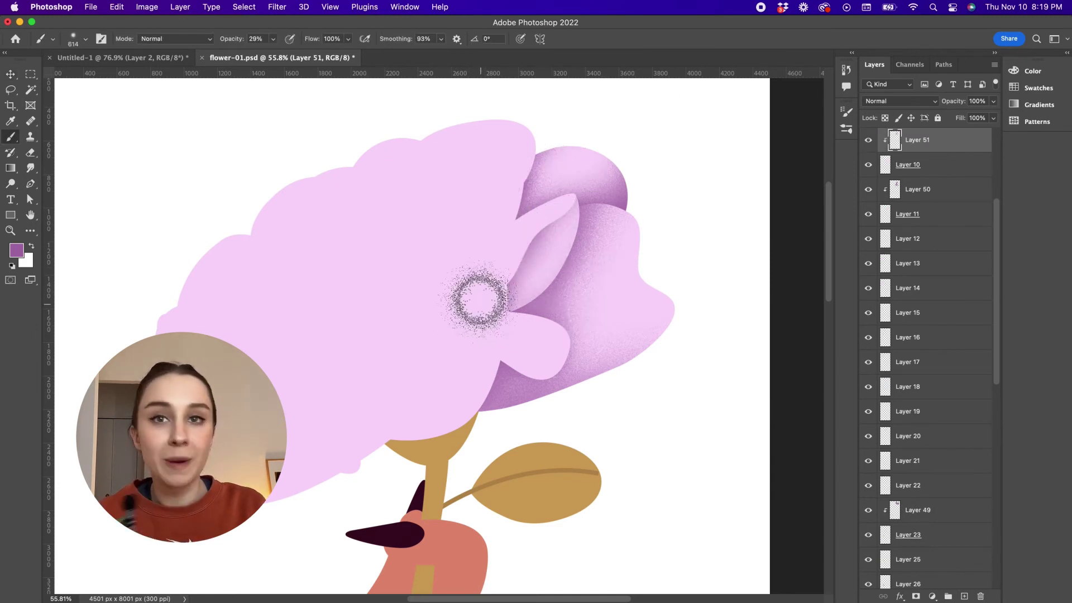
drag(479, 301, 511, 219)
key(bracketright)
ctrl+alt+drag(642, 240, 607, 241)
- Add a new layer clipped to the curled front petal on Layer 3 and shade along its edges with a smaller grainy brush
key(v)
click(547, 340)
key(super+shift+alt+n)
key(super+alt+g)
key(b)
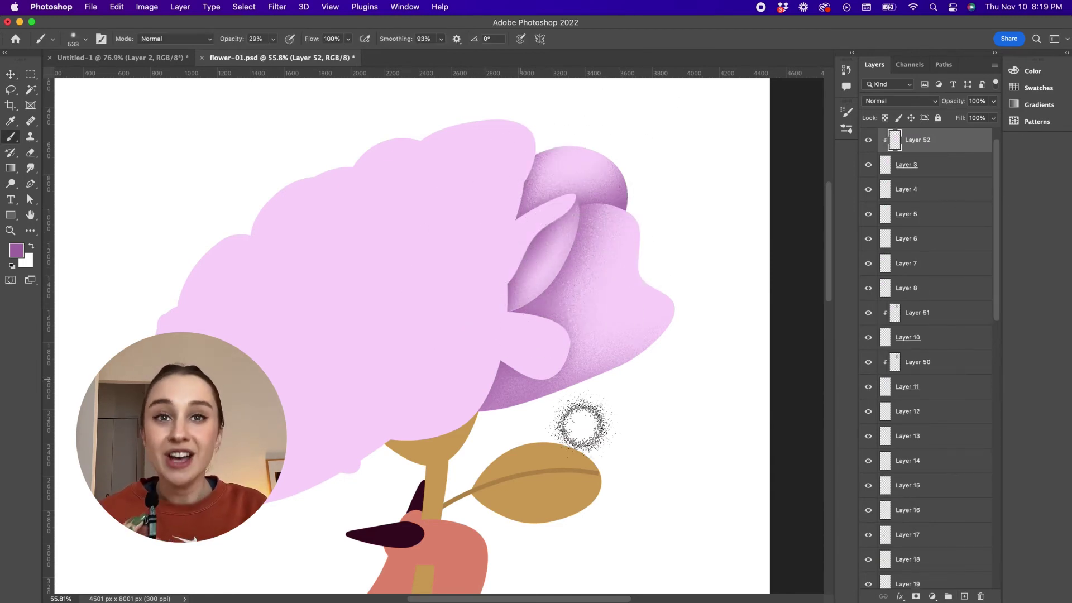
mouse_move(505, 366)
mouse_down()
mouse_move(380, 490)
mouse_move(422, 418)
mouse_up()
ctrl+alt+drag(597, 382, 615, 383)
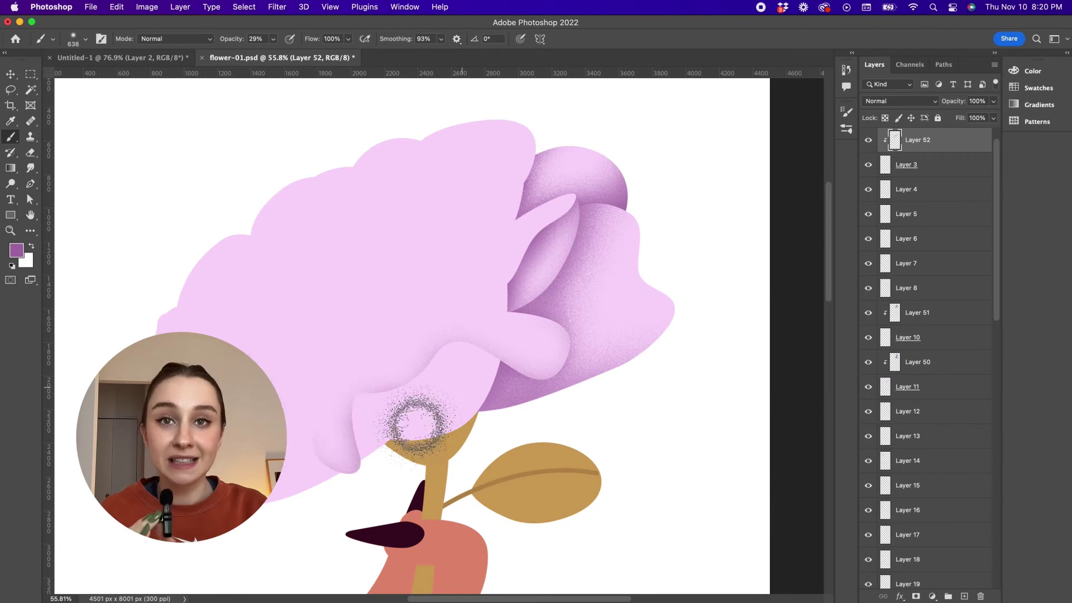
mouse_move(417, 426)
mouse_down()
mouse_move(463, 458)
mouse_move(574, 257)
mouse_move(569, 411)
mouse_up()
- Add a new layer clipped to the lower petal on Layer 8 and shade it beneath the curled petal with a larger brush
key(v)
click(464, 391)
key(super+shift+alt+n)
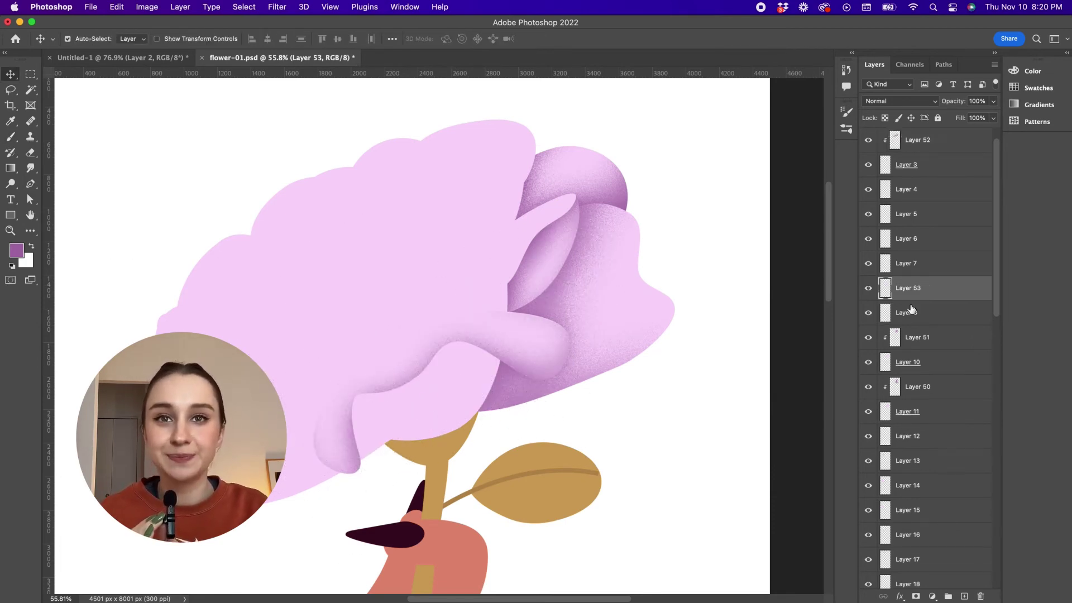
key(alt+super+g)
key(b)
key(bracketright)
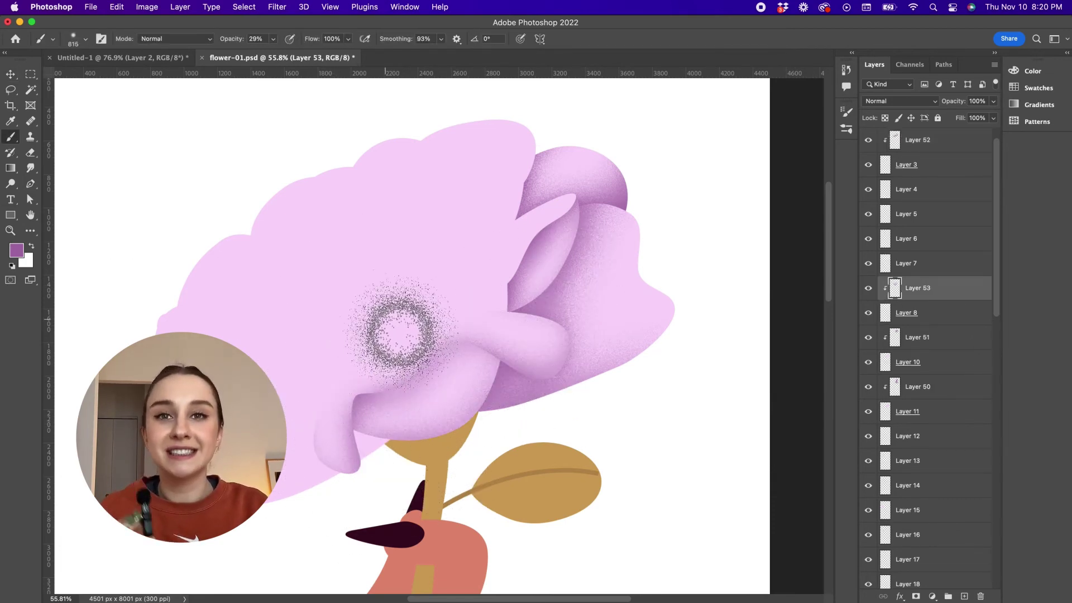
mouse_move(399, 334)
mouse_down()
mouse_move(500, 318)
mouse_move(351, 505)
mouse_move(293, 454)
mouse_move(562, 424)
mouse_up()
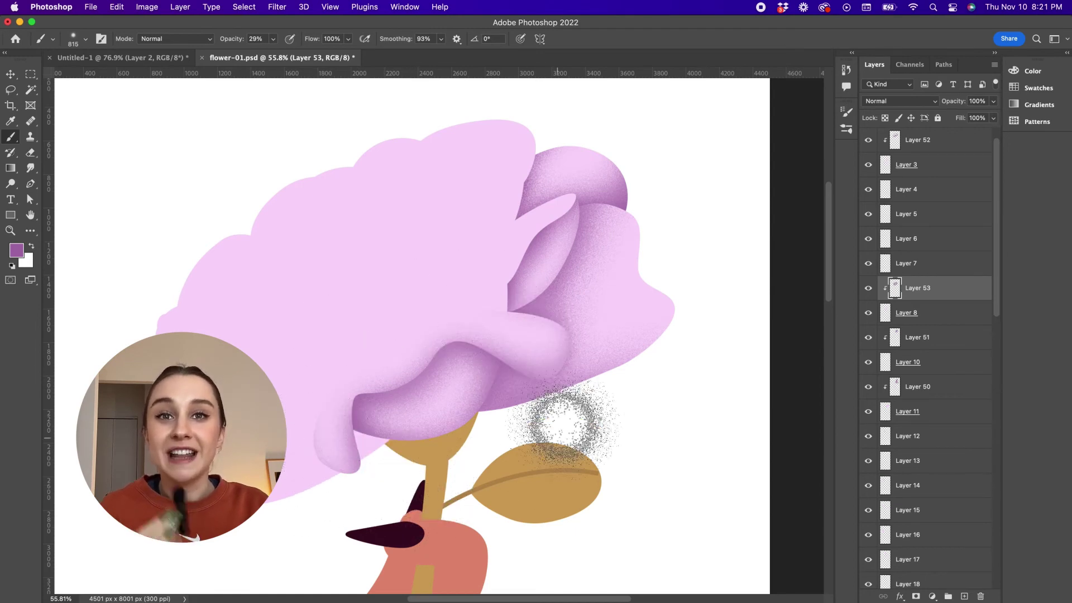
- Add a new layer clipped to the petal on Layer 7 and shade it just above the curled petal with a smaller brush
key(v)
click(500, 304)
key(super+shift+alt+n)
key(alt+super+g)
key(b)
key(bracketleft)
key(bracketleft)
key(bracketleft)
mouse_move(491, 333)
mouse_down()
mouse_move(526, 273)
mouse_move(518, 347)
mouse_up()
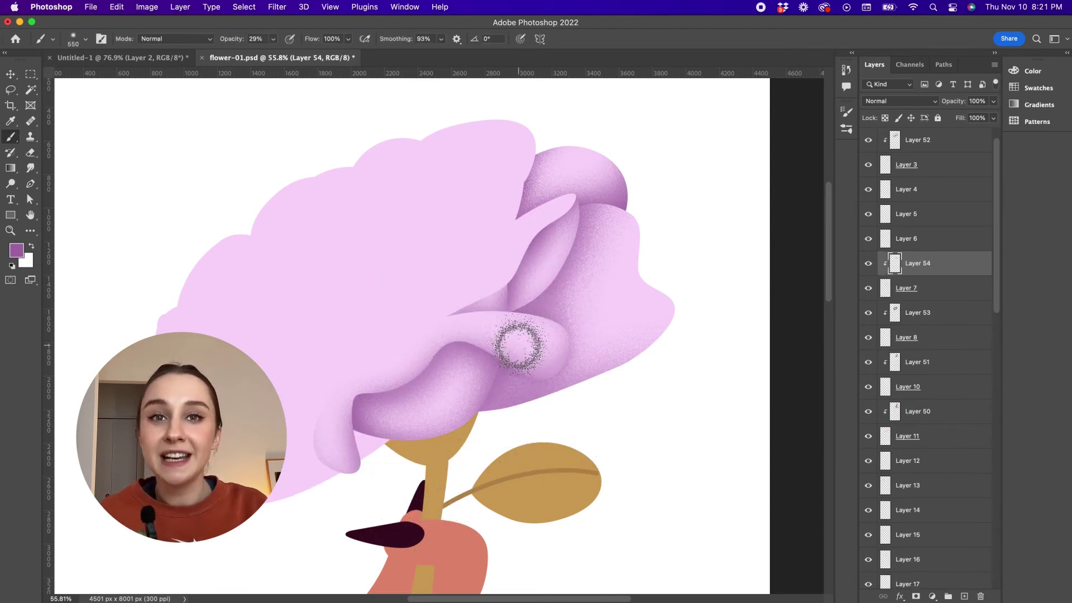
- Add a new layer clipped to the long inner petal on Layer 5 for its grain shading
super+click(540, 245)
key(super+shift+alt+n)
key(alt+super+g)
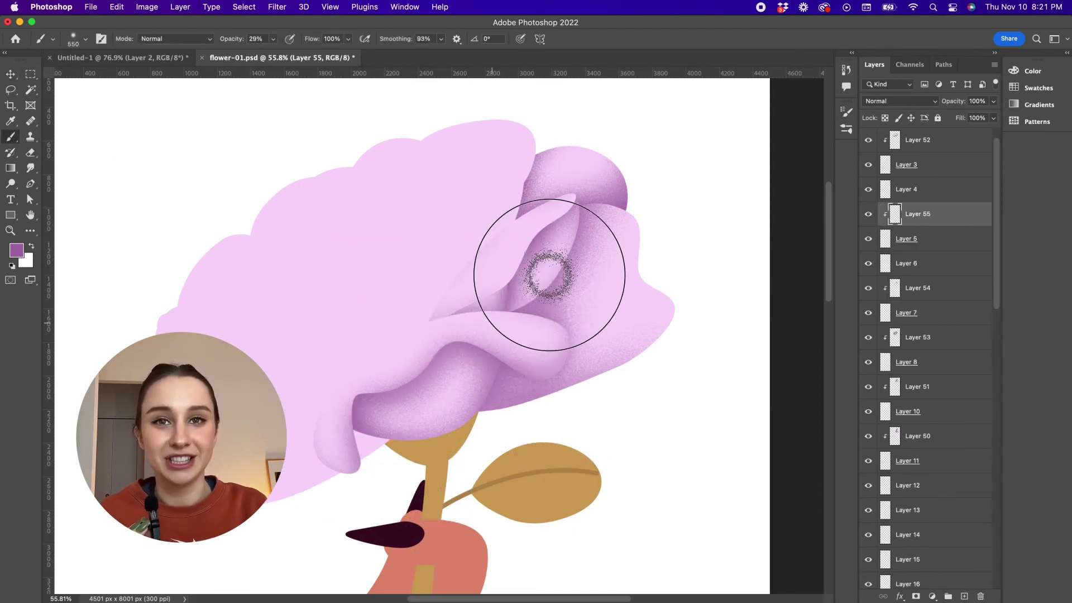